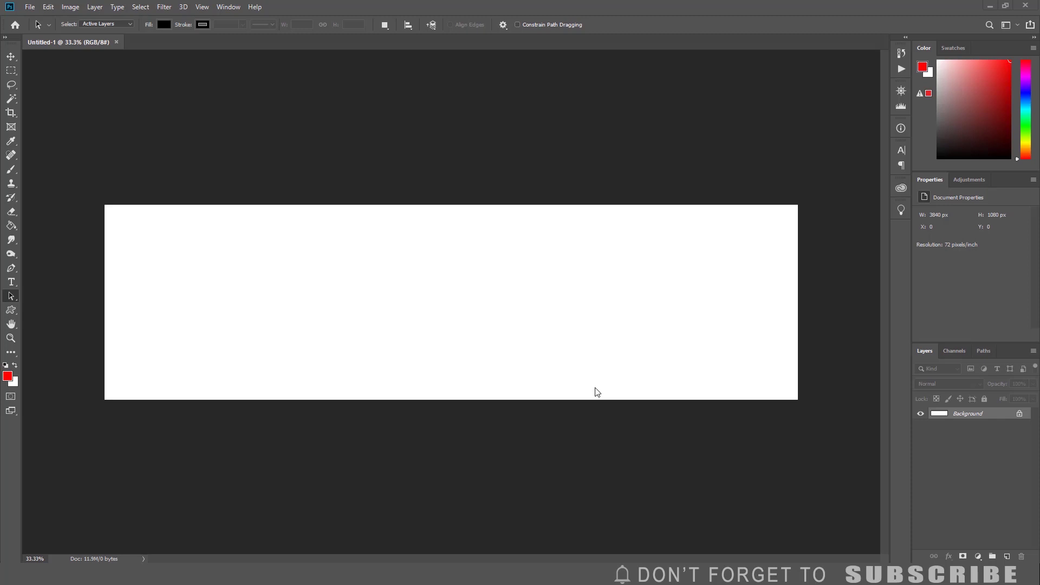
Open the 3D Map Generator - Terrain extension from Window > Extensions.
{"action": "left_click", "coordinate": [241, 7]}
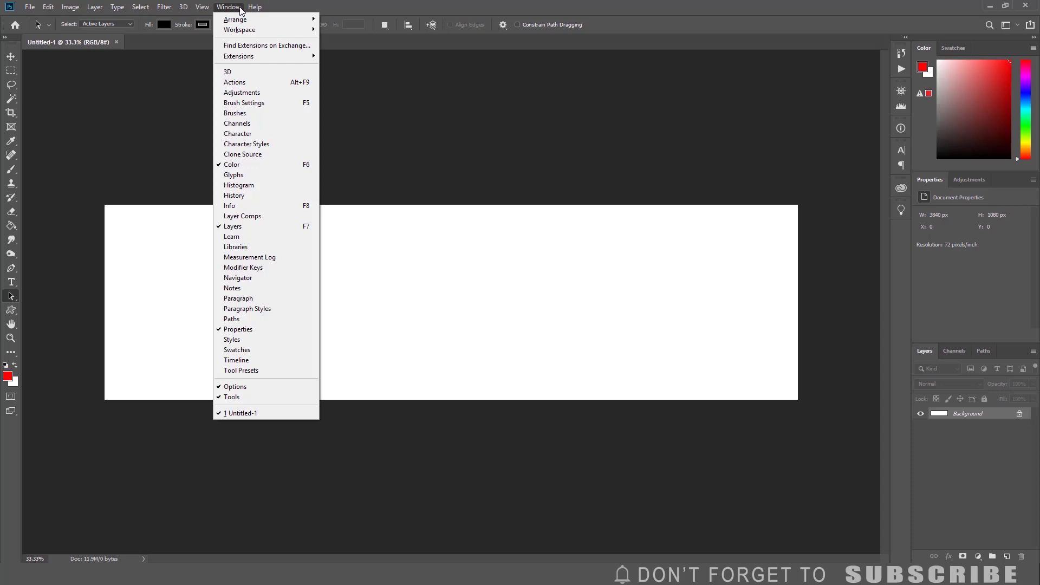
{"action": "mouse_move", "coordinate": [262, 57]}
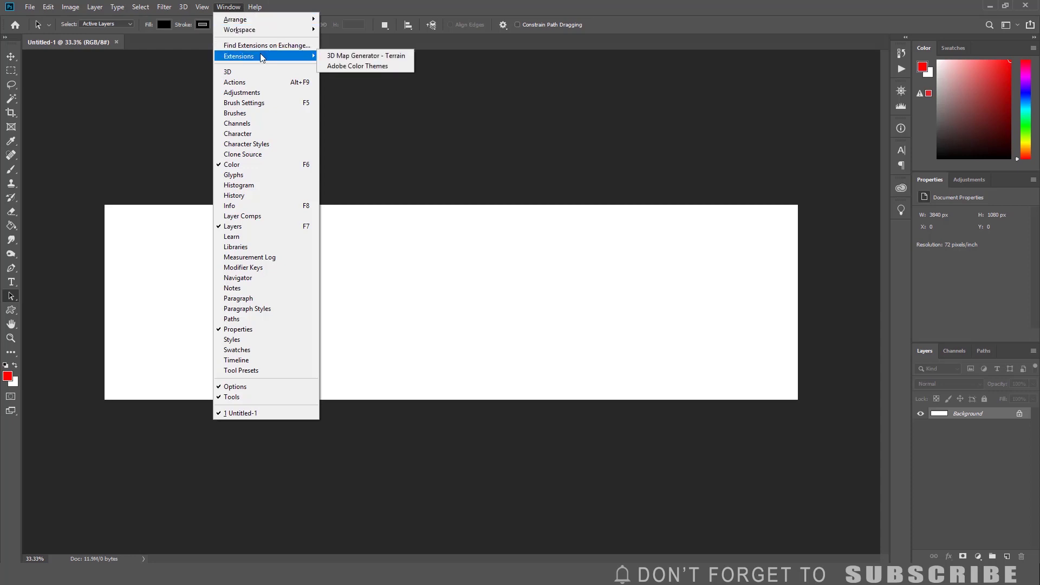
{"action": "left_click", "coordinate": [337, 56]}
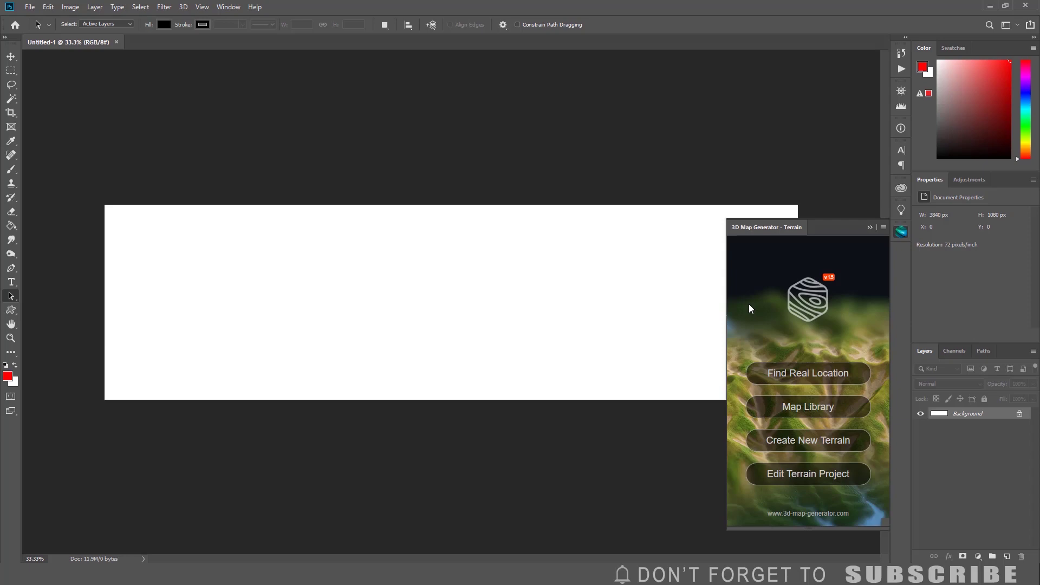
Choose Find Real Location and launch the Heightmapper grayscale elevation map.
{"action": "left_click", "coordinate": [787, 373]}
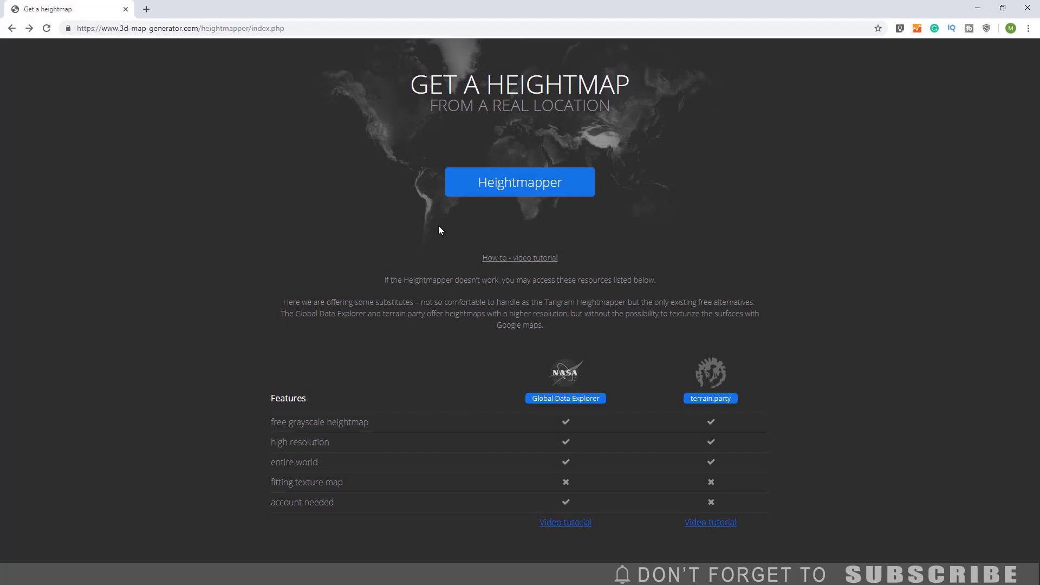
{"action": "left_click", "coordinate": [514, 191]}
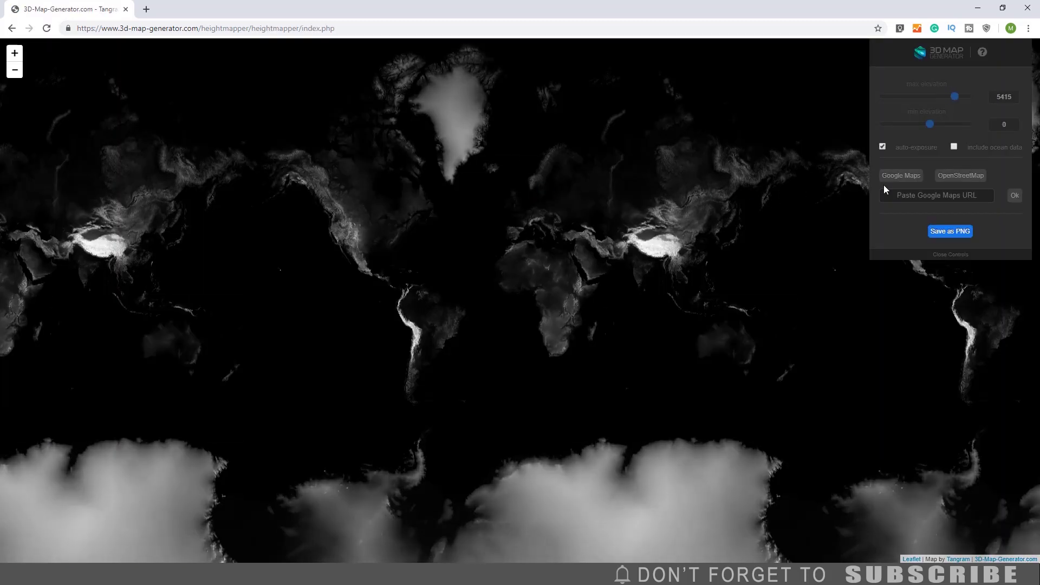
Find Maracas Beach in Google Maps and frame the whole bay in satellite view.
{"action": "left_click", "coordinate": [894, 177]}
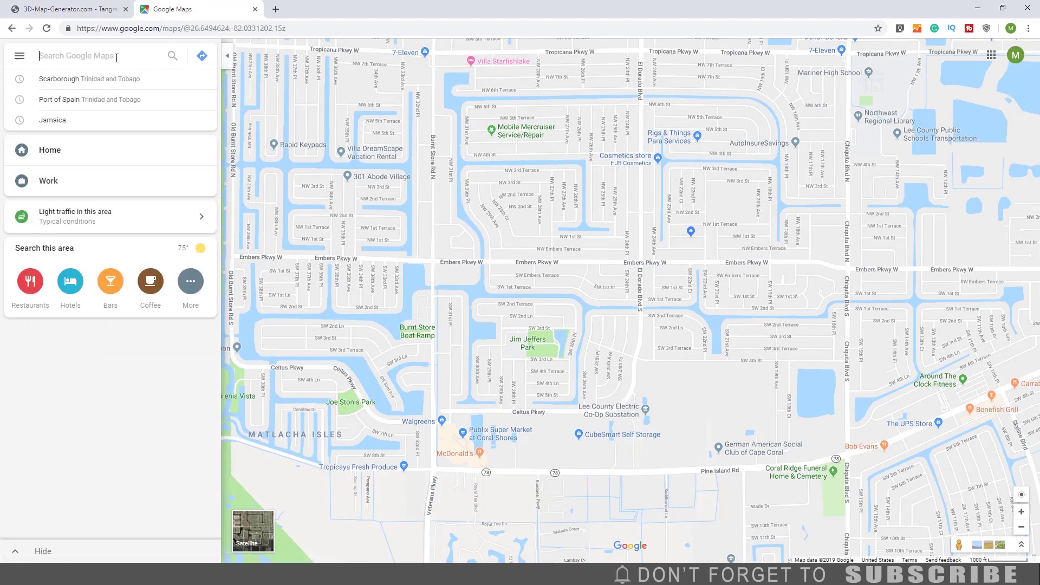
{"action": "type", "text": "Marac"}
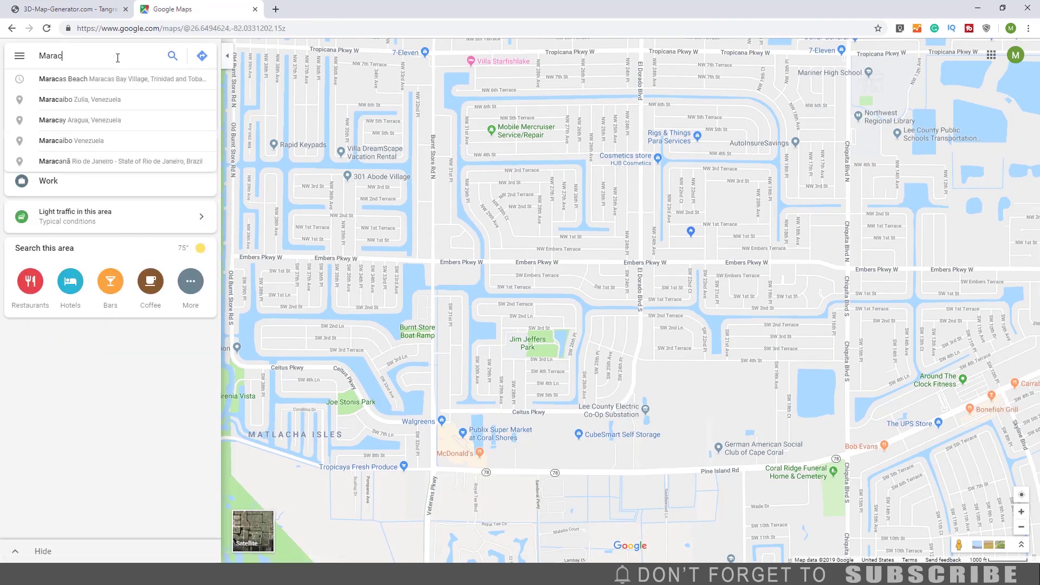
{"action": "left_click", "coordinate": [123, 80]}
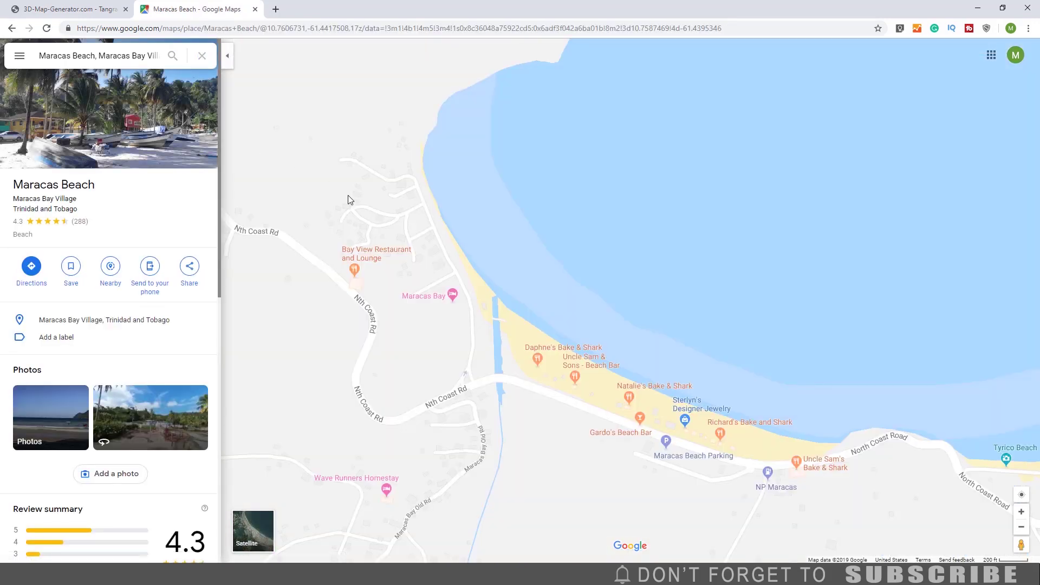
{"action": "left_click", "coordinate": [264, 528]}
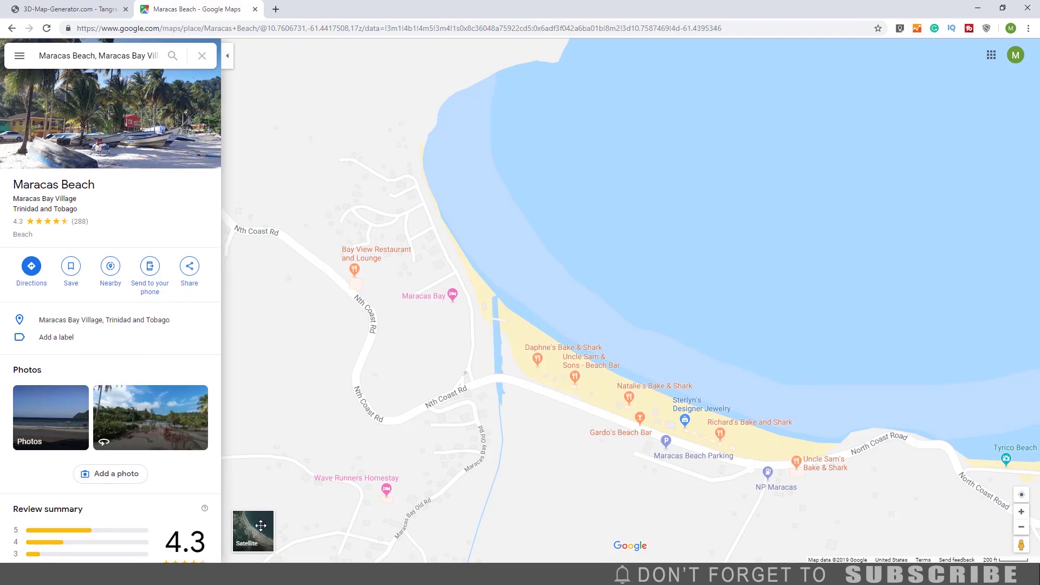
{"action": "scroll", "coordinate": [444, 306], "scroll_direction": "down", "scroll_amount": 1}
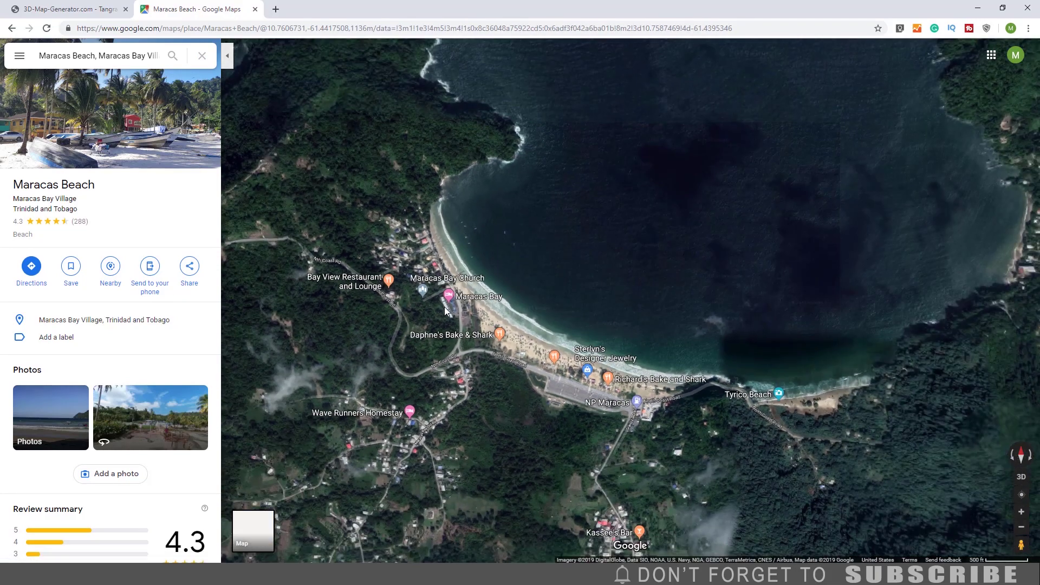
{"action": "left_click_drag", "start_coordinate": [430, 248], "coordinate": [453, 333]}
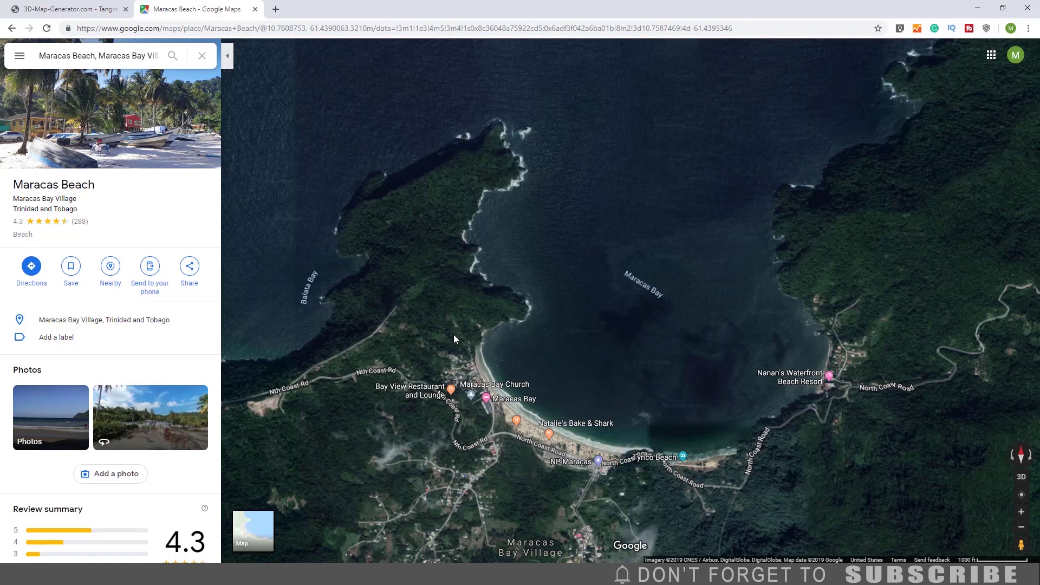
{"action": "scroll", "coordinate": [439, 316], "scroll_direction": "down", "scroll_amount": 1}
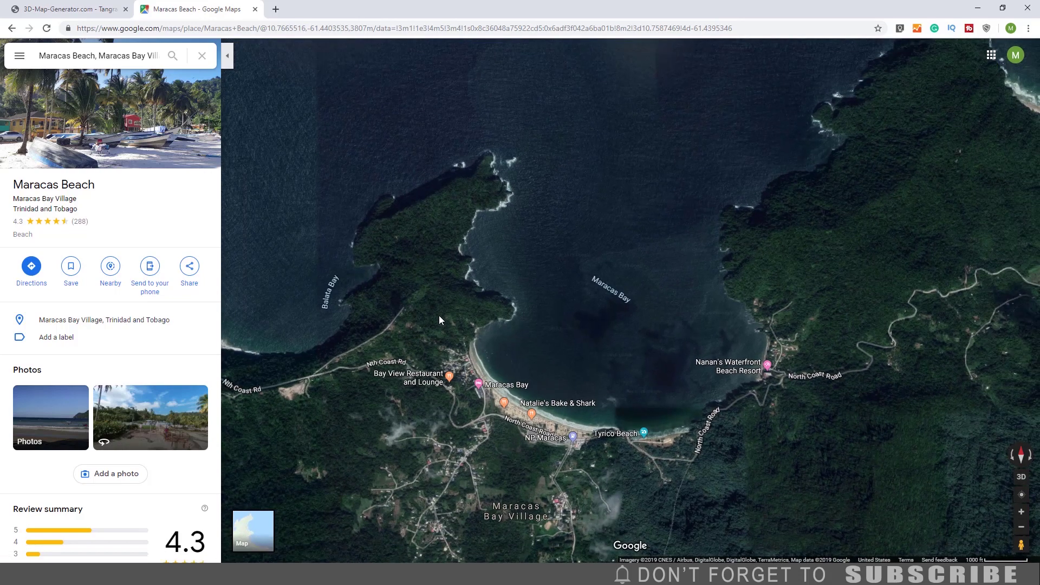
Return to the plain map view and copy the page URL.
{"action": "left_click", "coordinate": [265, 536]}
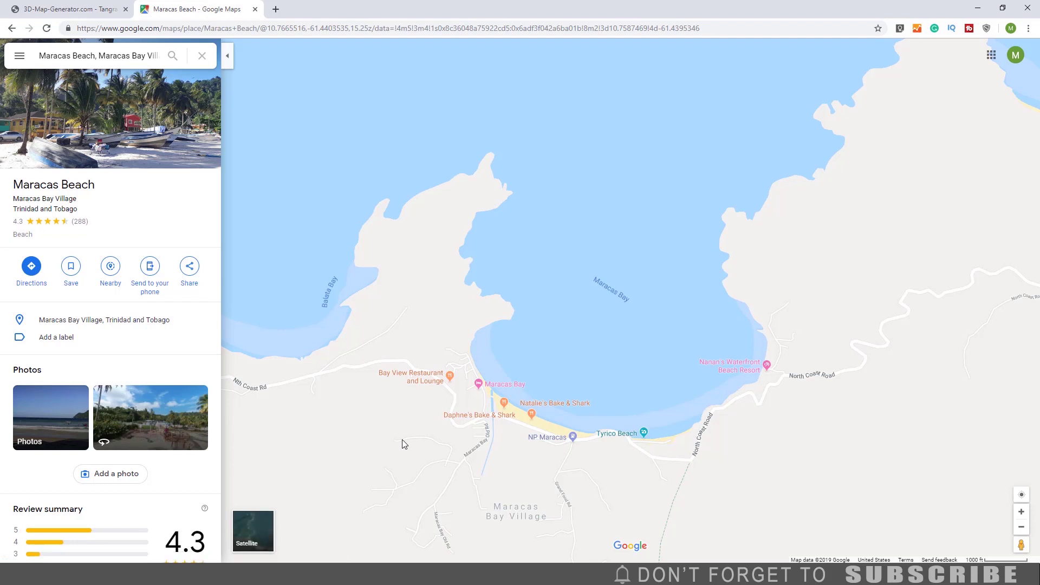
{"action": "left_click", "coordinate": [493, 28]}
{"action": "right_click", "coordinate": [493, 30]}
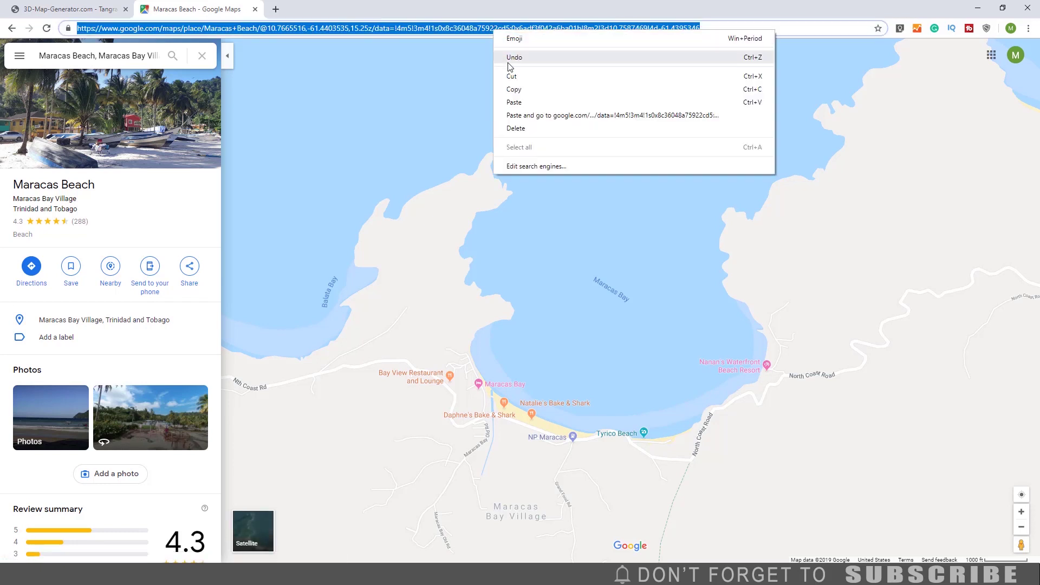
{"action": "left_click", "coordinate": [515, 92]}
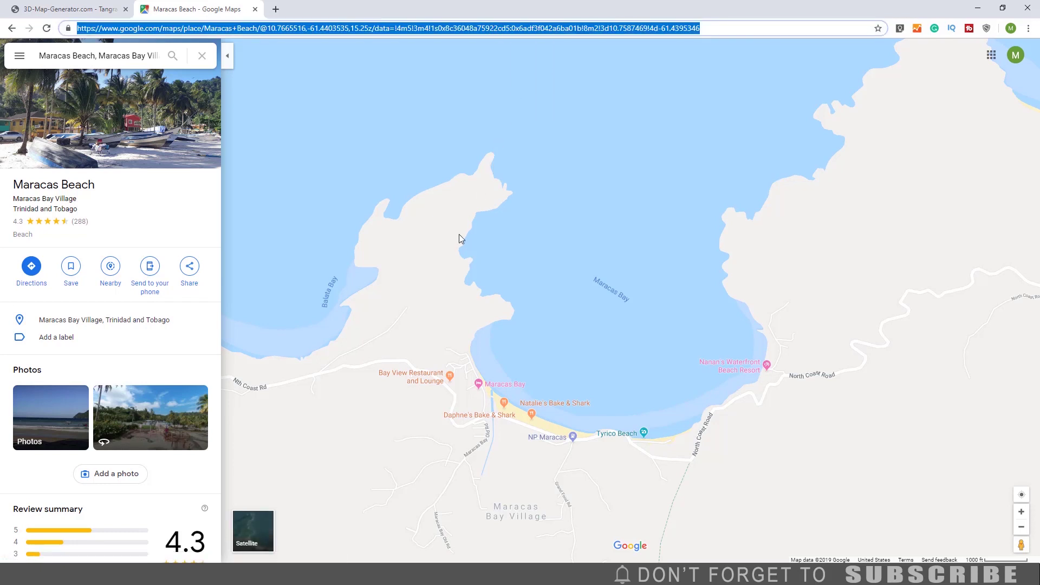
Paste the Maps URL into the Heightmapper and load the Maracas Bay location.
{"action": "left_click", "coordinate": [90, 12]}
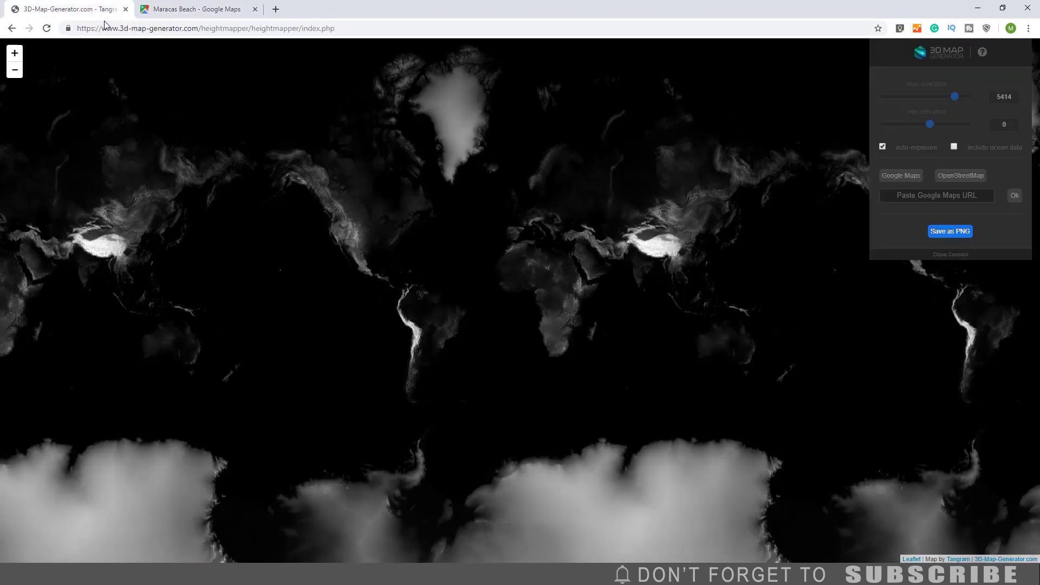
{"action": "left_click", "coordinate": [904, 196]}
{"action": "right_click", "coordinate": [905, 196]}
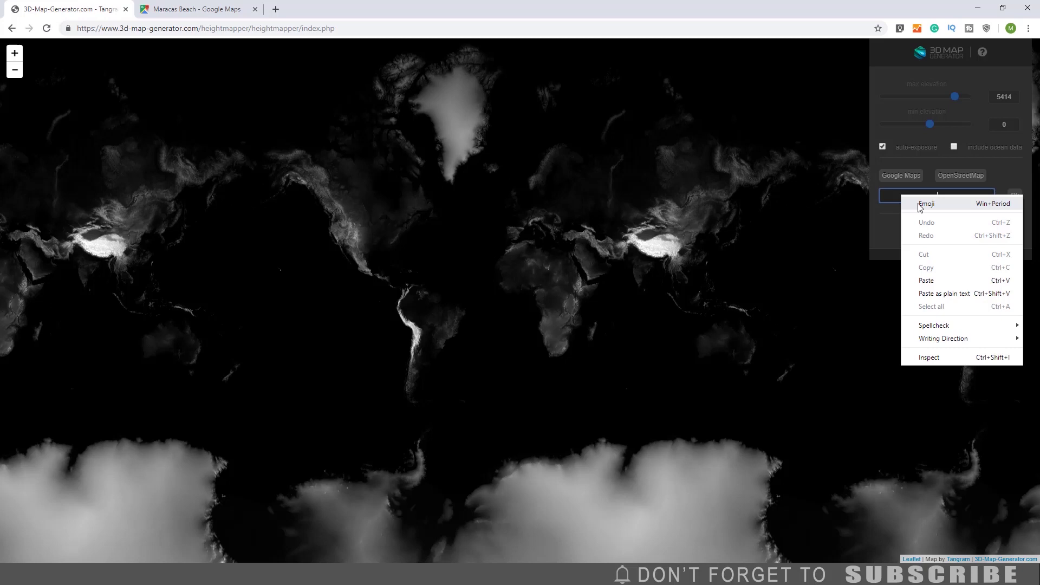
{"action": "left_click", "coordinate": [930, 277]}
{"action": "left_click", "coordinate": [1012, 197]}
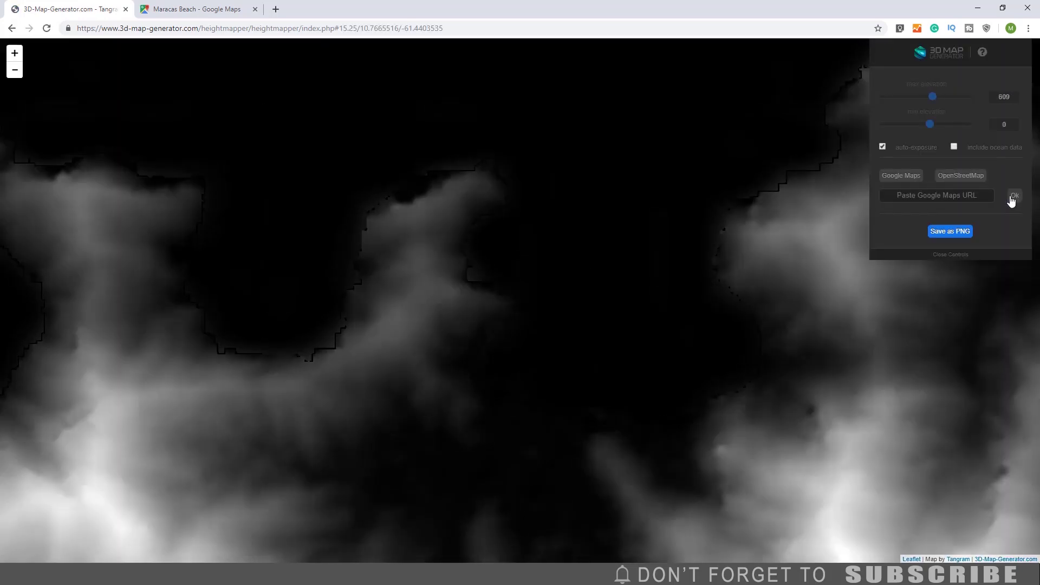
Save the heightmap as PNG and go back to the Maps tab.
{"action": "left_click", "coordinate": [944, 233]}
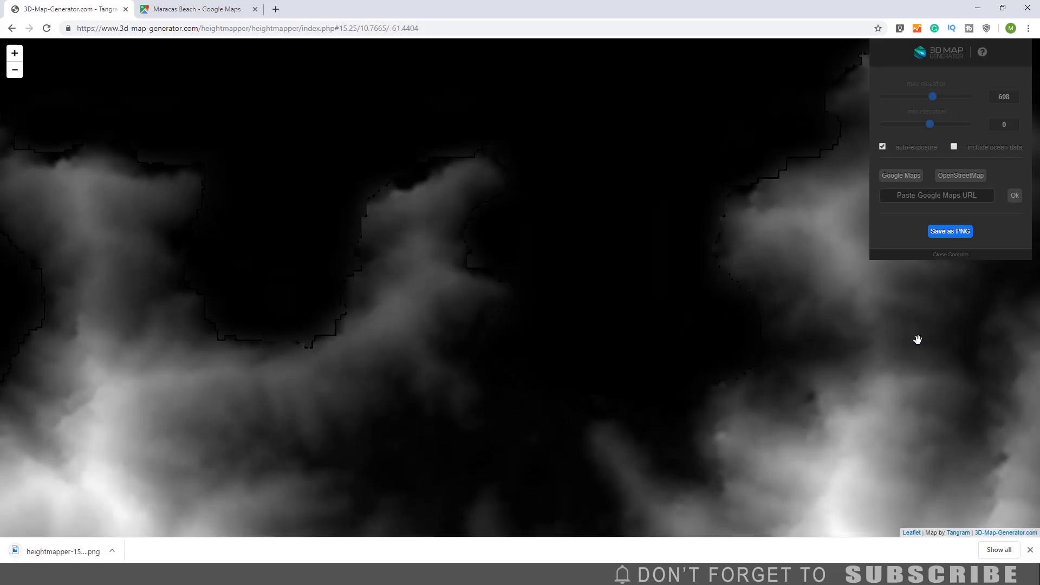
{"action": "left_click", "coordinate": [1029, 549]}
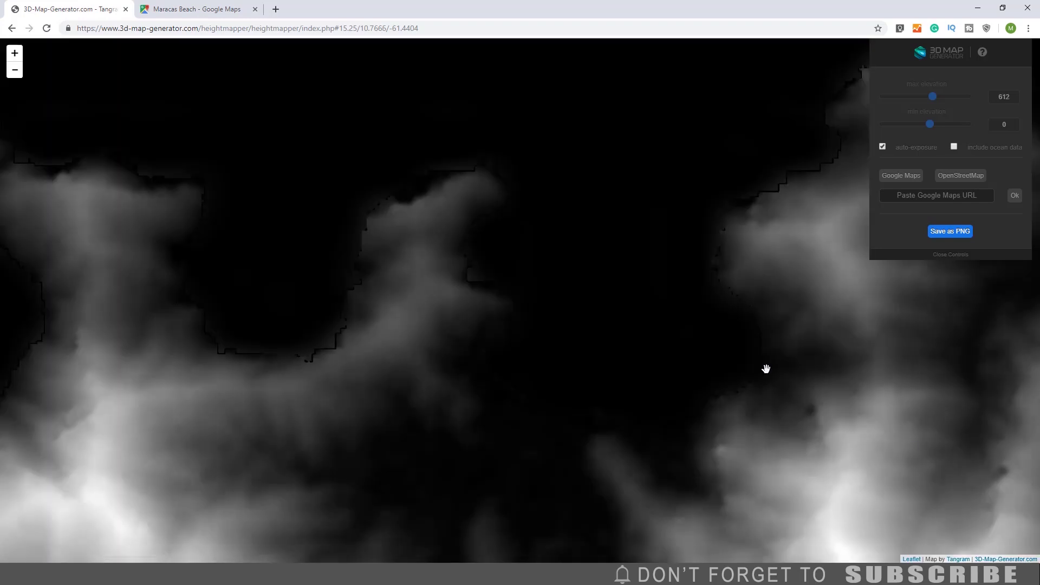
{"action": "left_click", "coordinate": [210, 10]}
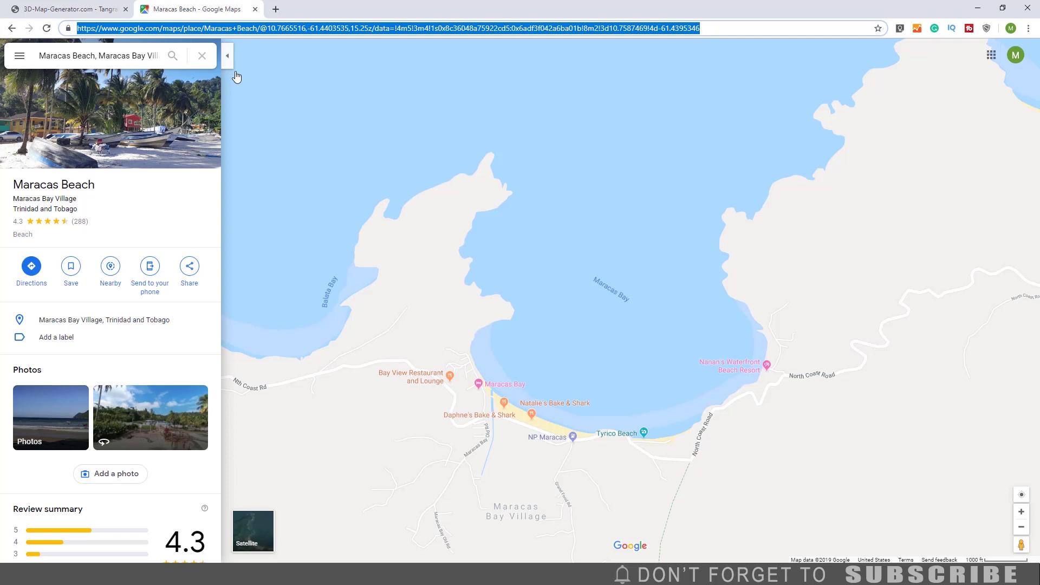
Switch to Satellite, turn Labels off, and collapse the side panel.
{"action": "left_click", "coordinate": [248, 538]}
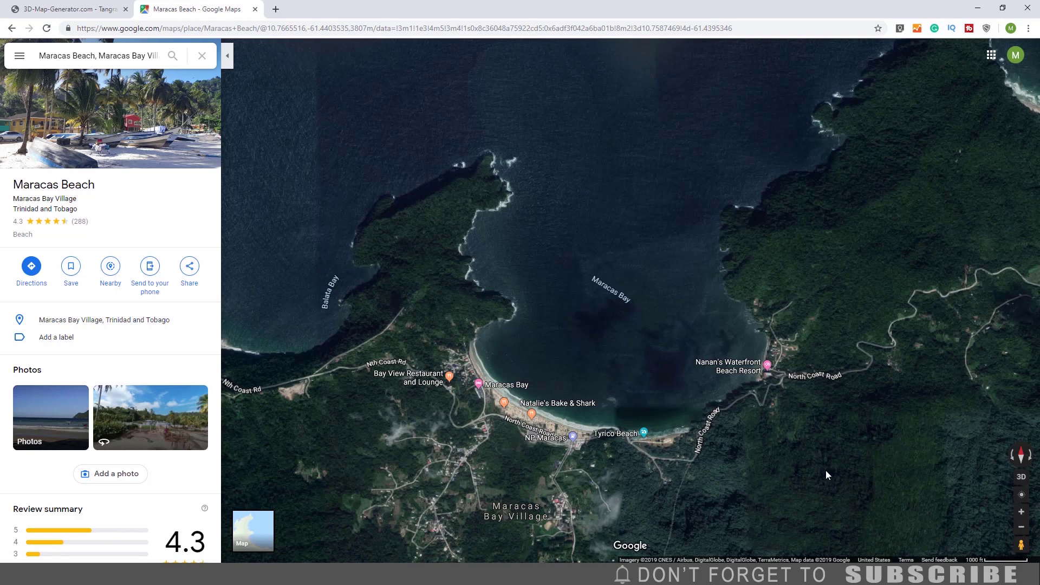
{"action": "left_click", "coordinate": [19, 56]}
{"action": "left_click", "coordinate": [51, 124]}
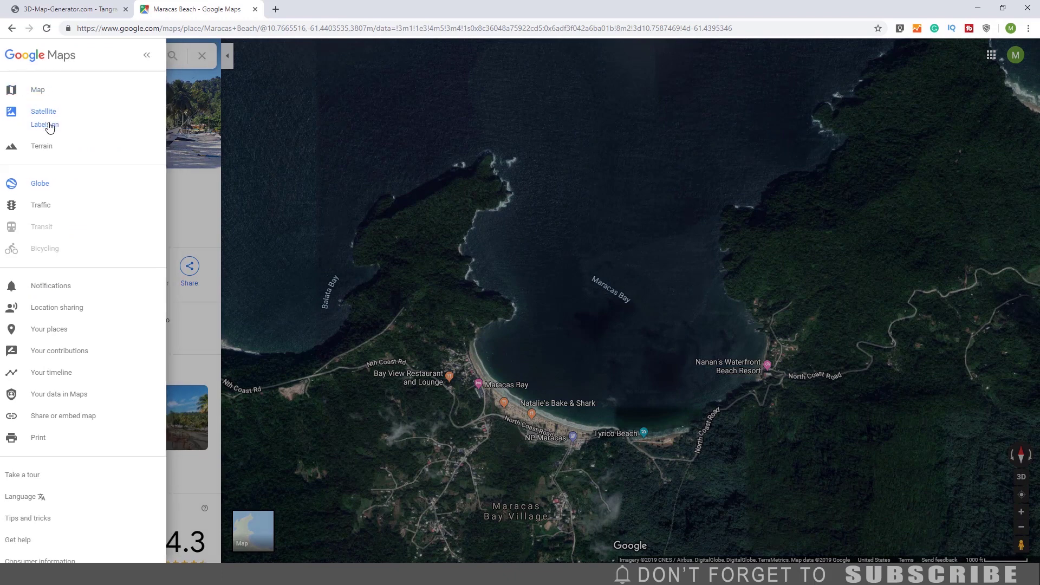
{"action": "left_click", "coordinate": [227, 56]}
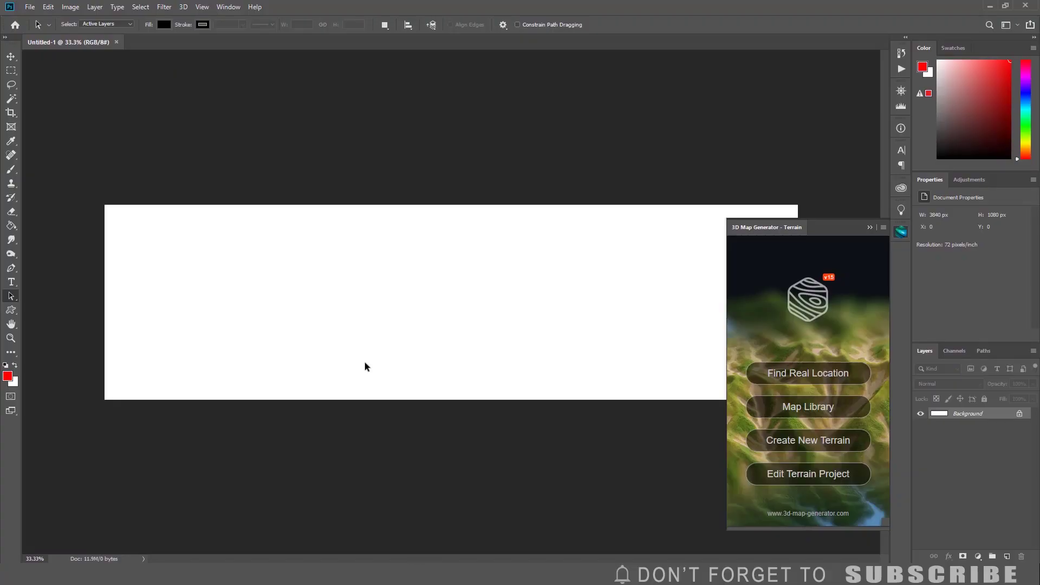
Open the downloaded heightmapper PNG from the Downloads folder.
{"action": "left_click", "coordinate": [30, 6]}
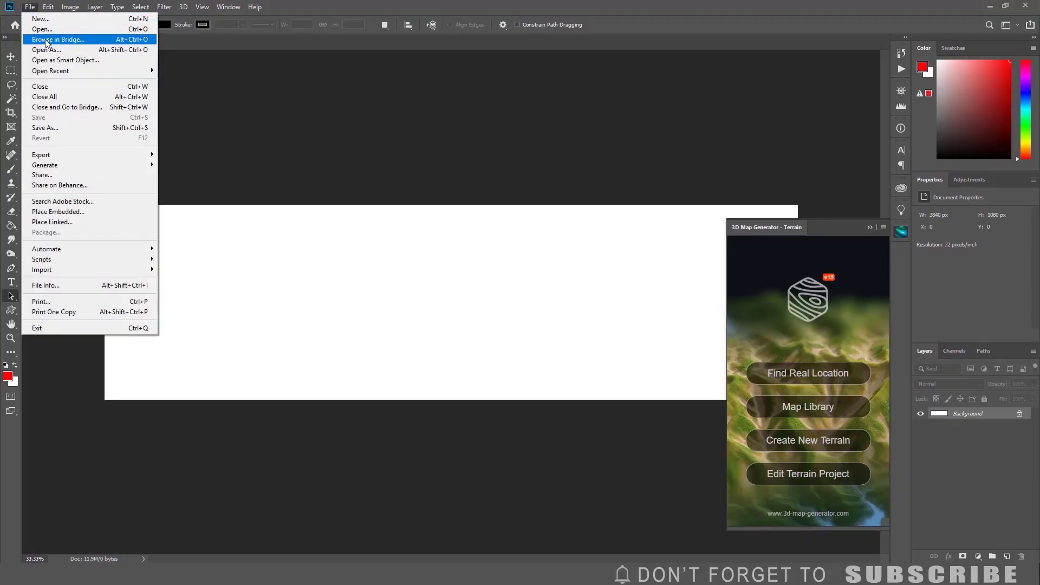
{"action": "left_click", "coordinate": [44, 30]}
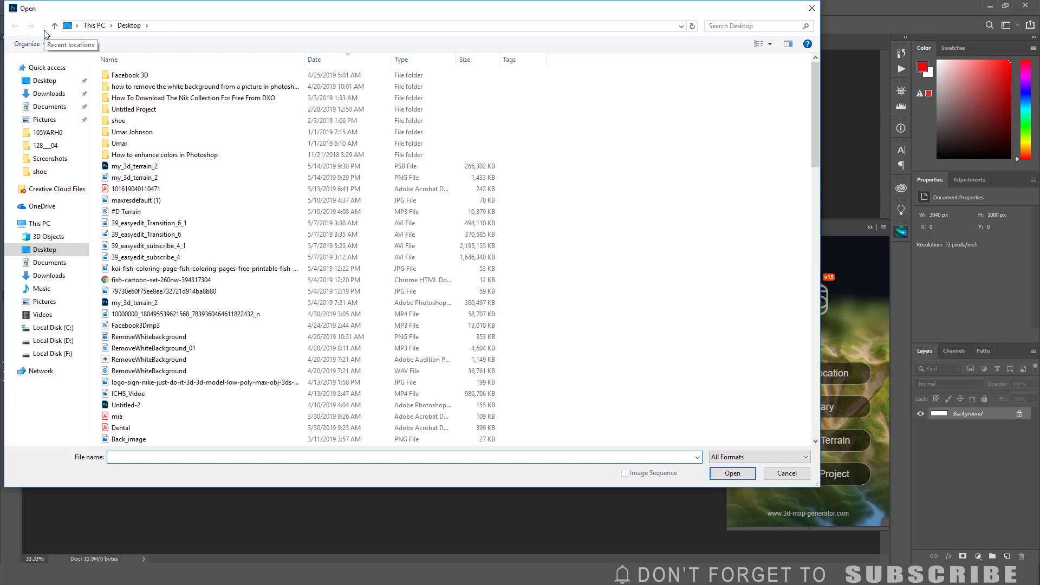
{"action": "left_click", "coordinate": [48, 94]}
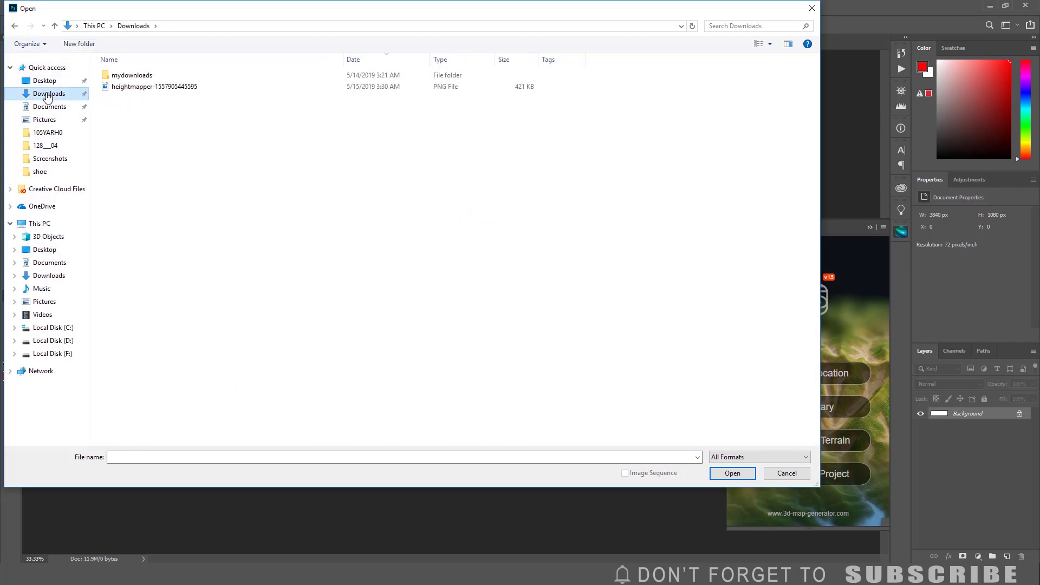
{"action": "double_click", "coordinate": [136, 87]}
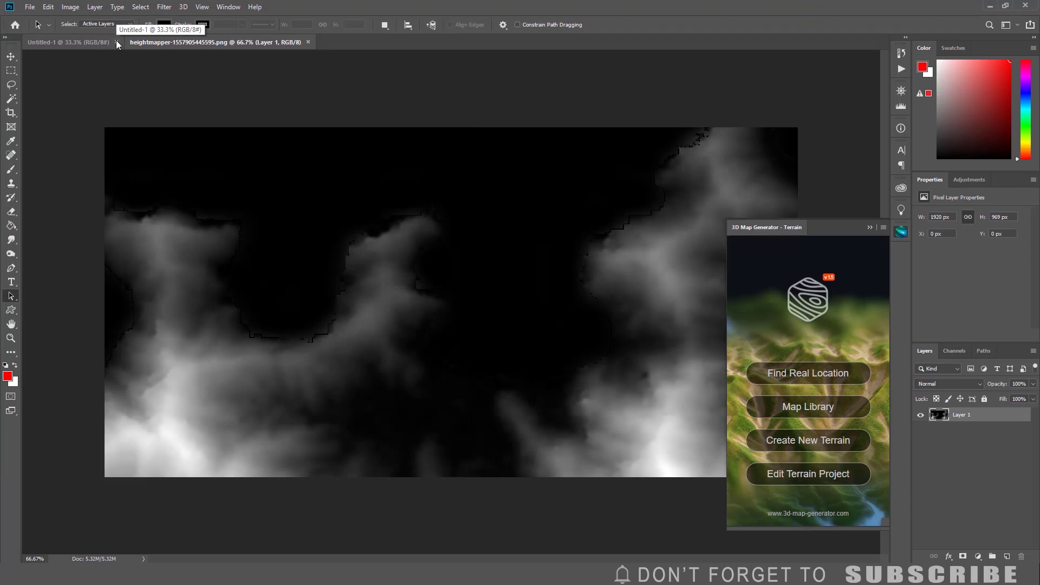
Close Untitled-1 and paste the satellite screenshot as Layer 2.
{"action": "left_click", "coordinate": [117, 41]}
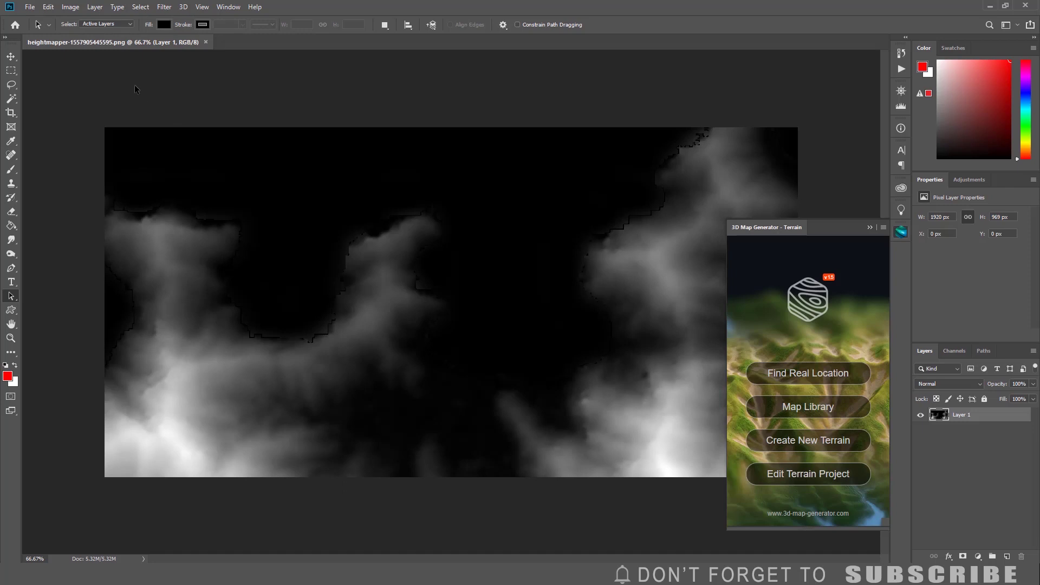
{"action": "left_click", "coordinate": [48, 7]}
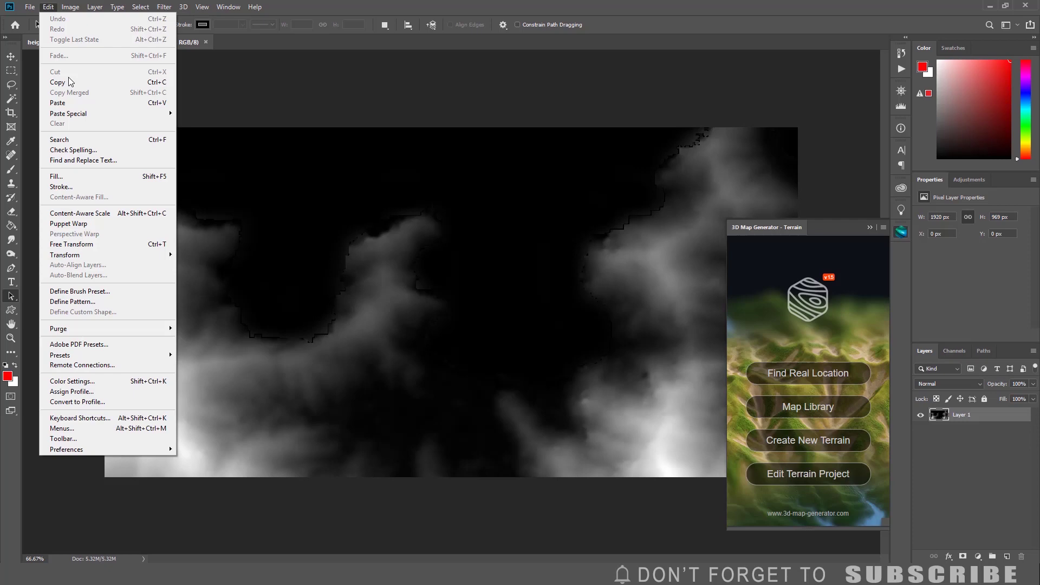
{"action": "left_click", "coordinate": [61, 102]}
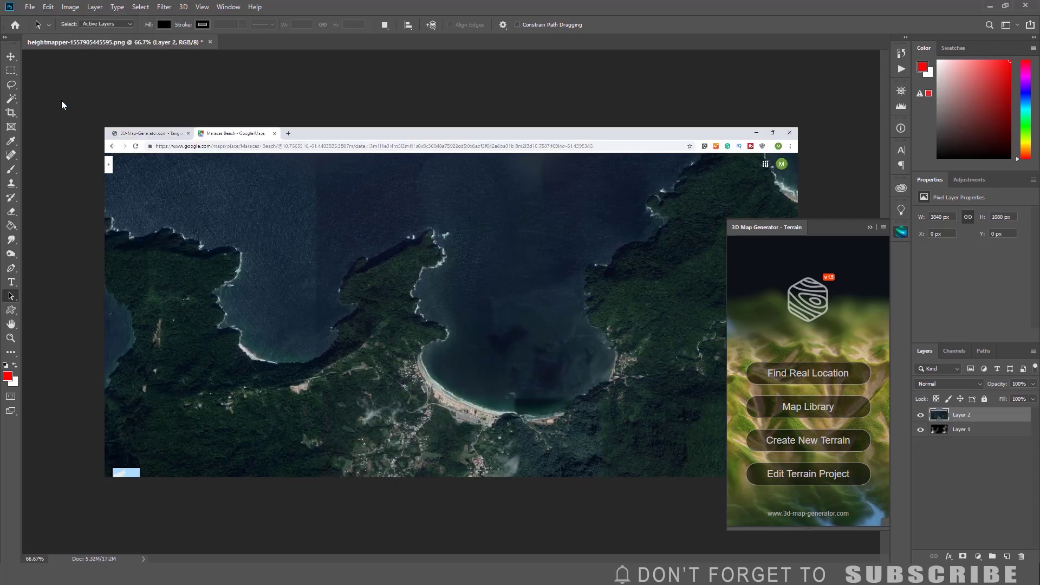
Move Layer 2 upward so the browser bar falls off the top edge.
{"action": "left_click", "coordinate": [11, 56]}
{"action": "left_click_drag", "start_coordinate": [192, 190], "coordinate": [192, 179]}
{"action": "key", "text": "Up"}
{"action": "key", "text": "Up"}
{"action": "key", "text": "Up"}
{"action": "key", "text": "Up"}
{"action": "key", "text": "Up"}
{"action": "key", "text": "Up"}
{"action": "key", "text": "Up"}
{"action": "key", "text": "Up"}
{"action": "key", "text": "Up"}
{"action": "key", "text": "Up"}
{"action": "key", "text": "Up"}
{"action": "key", "text": "Up"}
{"action": "key", "text": "Up"}
{"action": "key", "text": "Up"}
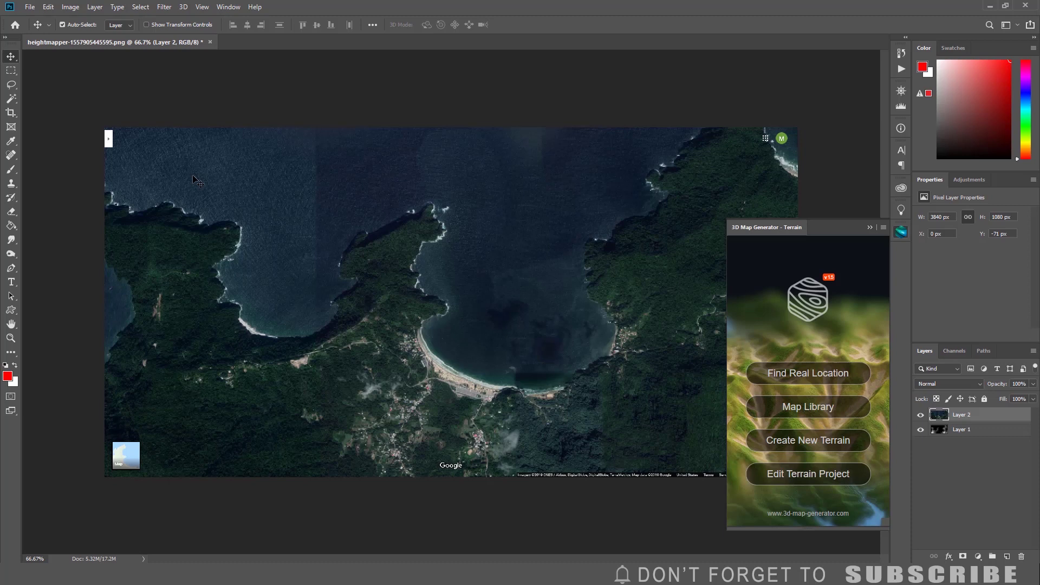
Crop to the central bay area, deselect, and hide Layer 2.
{"action": "left_click", "coordinate": [11, 72]}
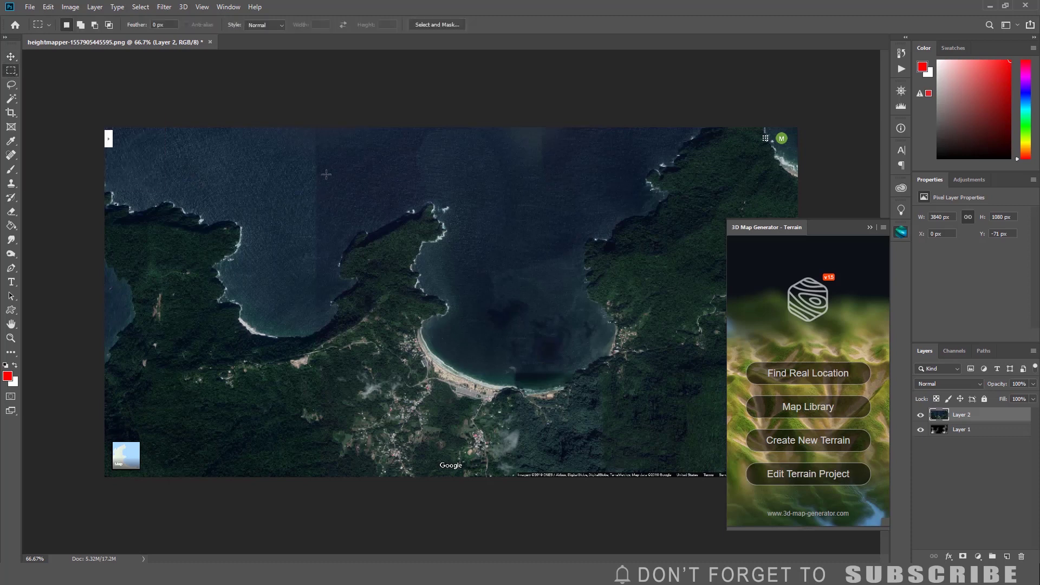
{"action": "left_click_drag", "start_coordinate": [332, 158], "coordinate": [681, 452]}
{"action": "left_click", "coordinate": [71, 7]}
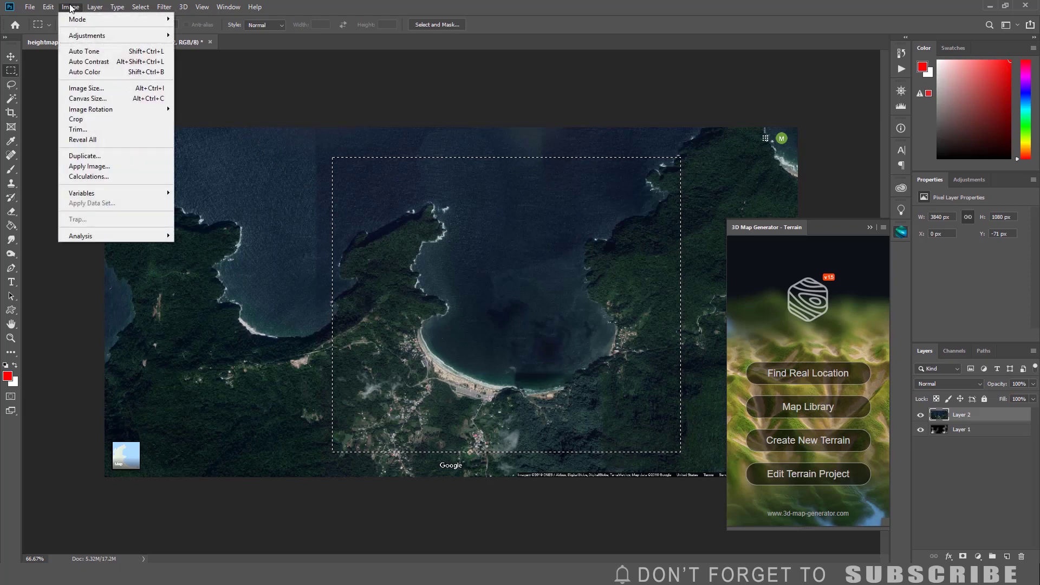
{"action": "left_click", "coordinate": [77, 119]}
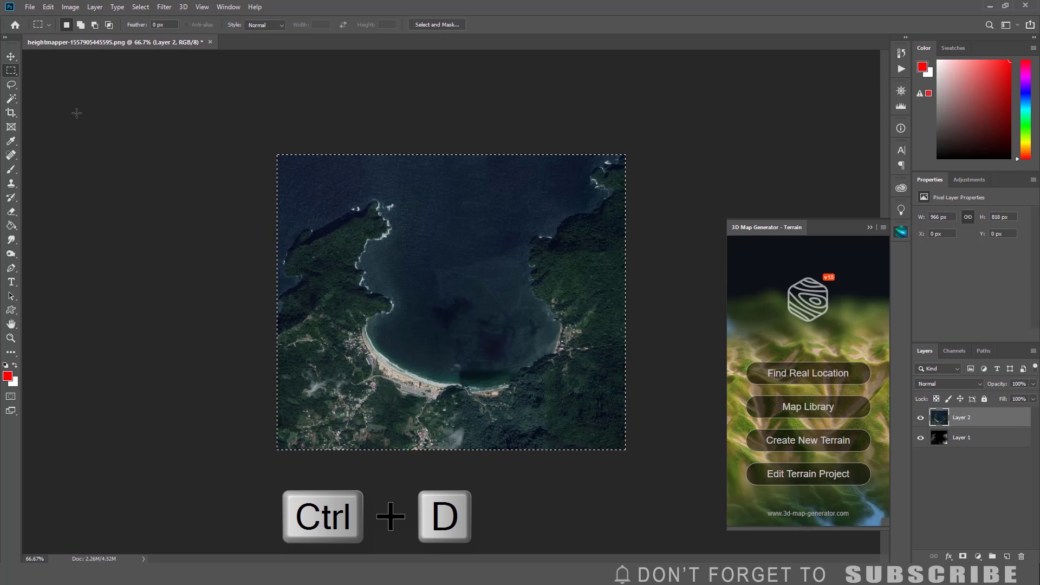
{"action": "key", "text": "ctrl+d"}
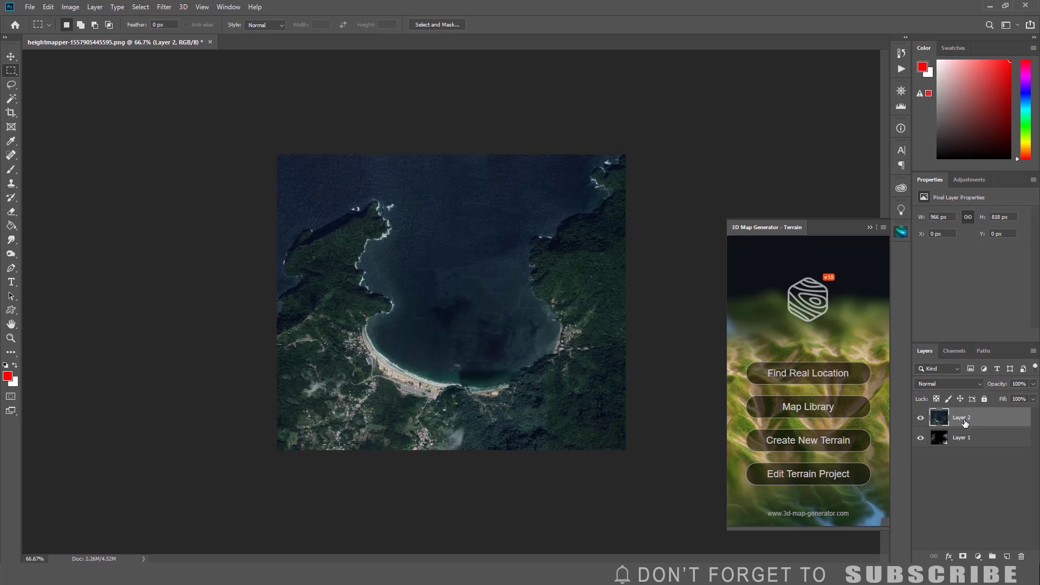
{"action": "left_click", "coordinate": [920, 418]}
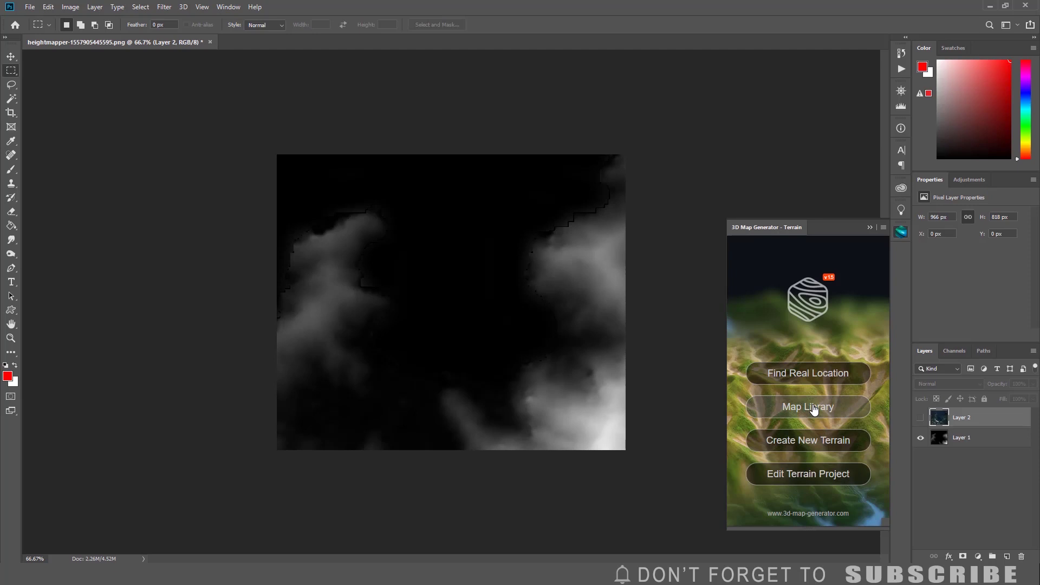
Create a new terrain at maximum elevation facing Right, producing my_3d_terrain_2.psd.
{"action": "left_click", "coordinate": [812, 444]}
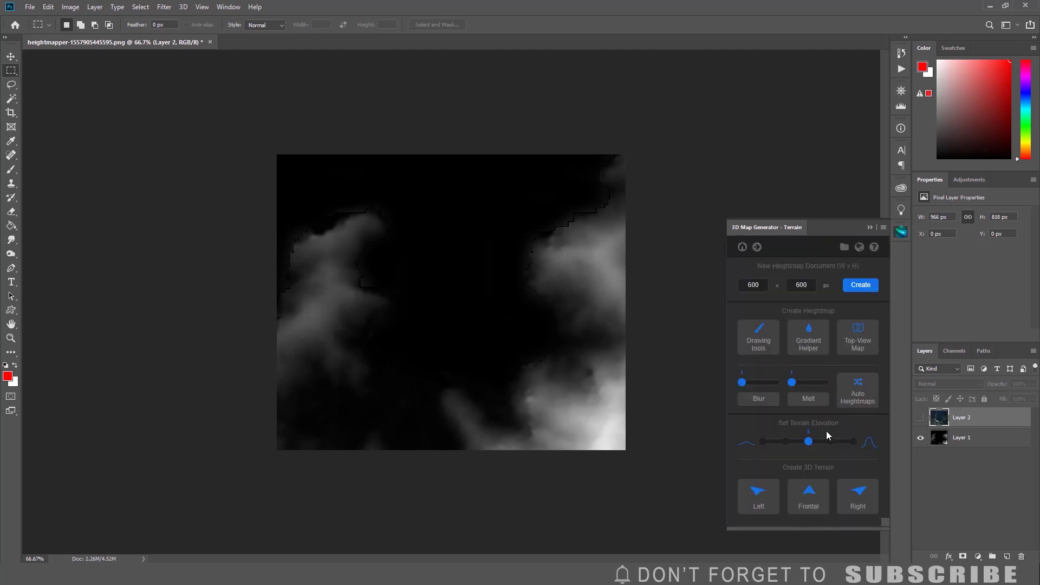
{"action": "left_click_drag", "start_coordinate": [809, 442], "coordinate": [859, 442]}
{"action": "left_click", "coordinate": [861, 496]}
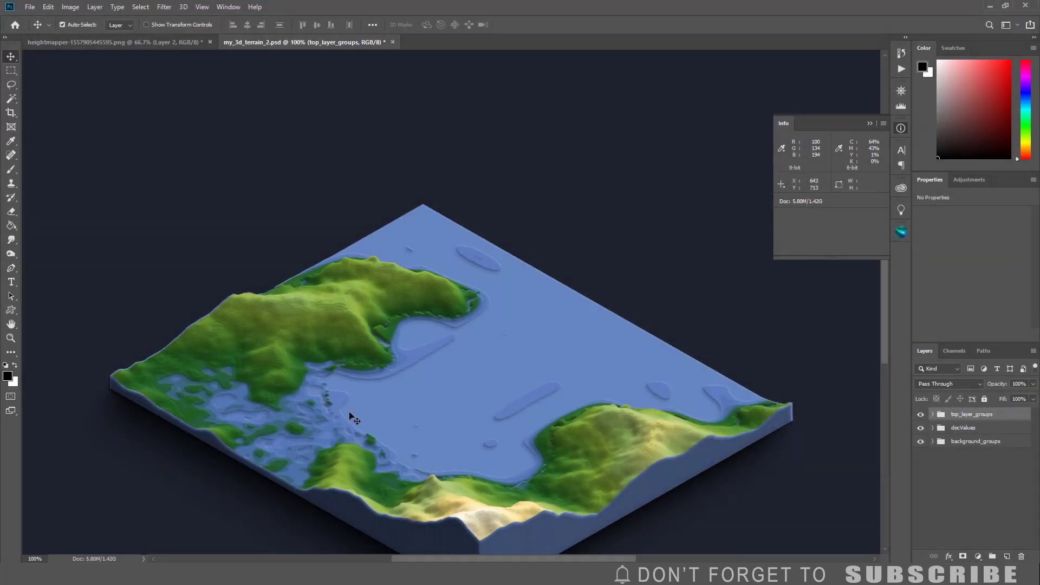
Open Texturing to create top_layer_01.psb, then switch back to the heightmap PNG.
{"action": "left_click", "coordinate": [895, 232]}
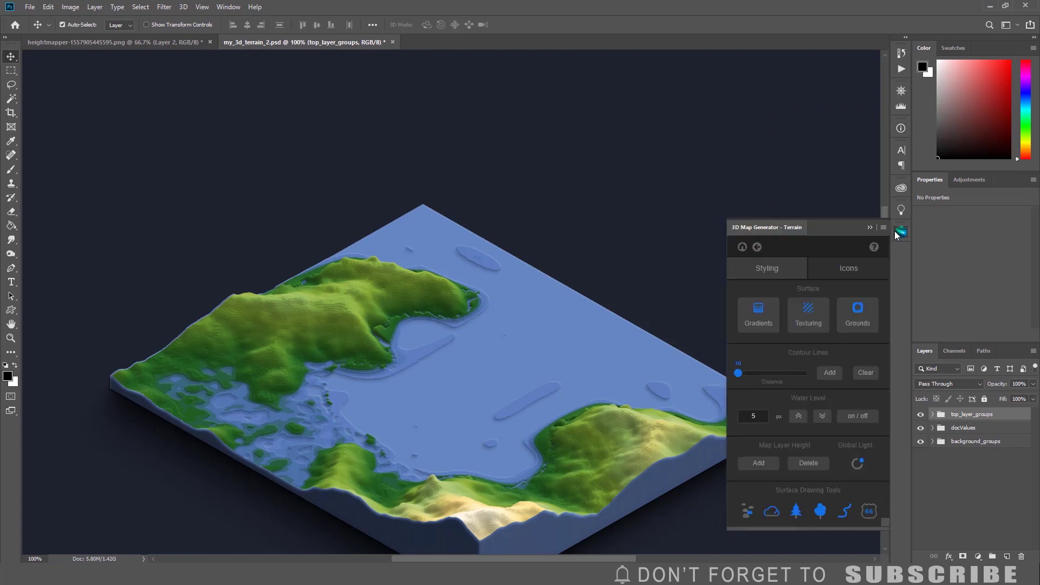
{"action": "left_click", "coordinate": [812, 326]}
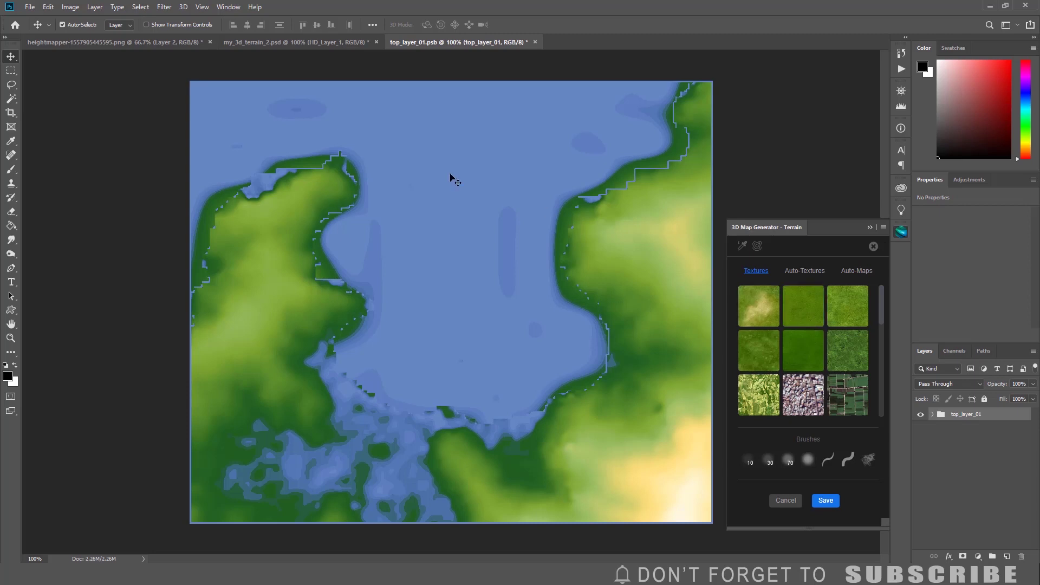
{"action": "left_click", "coordinate": [148, 48]}
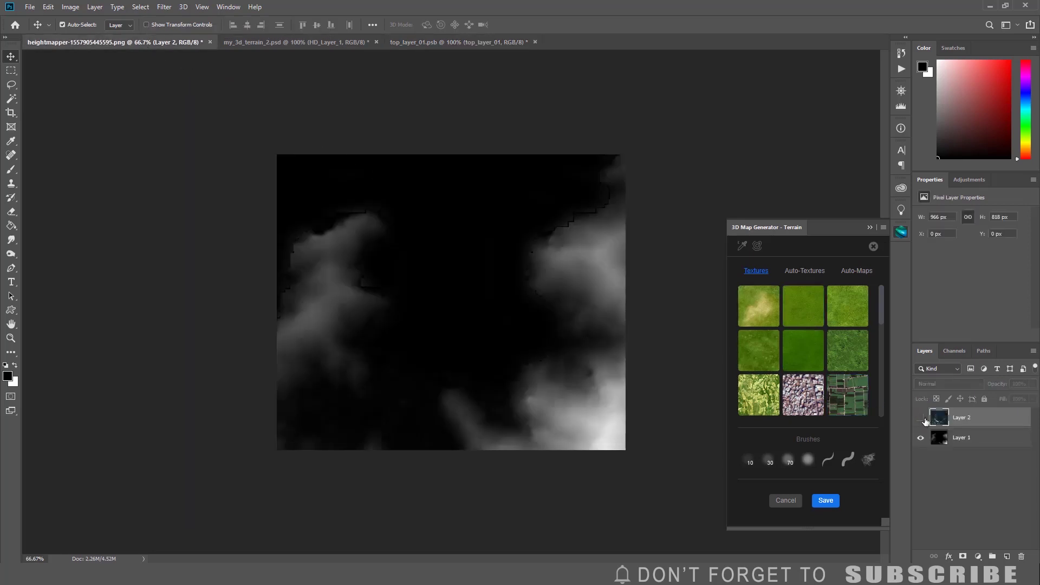
Show Layer 2 and duplicate it into top_layer_01.psb via Layer > Duplicate Layer.
{"action": "left_click", "coordinate": [921, 417]}
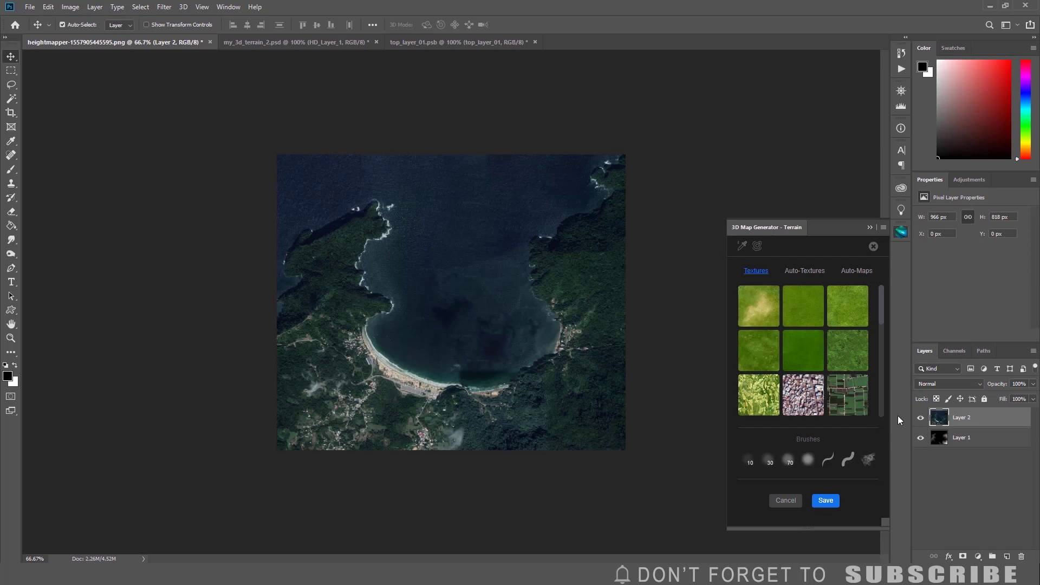
{"action": "left_click", "coordinate": [95, 7]}
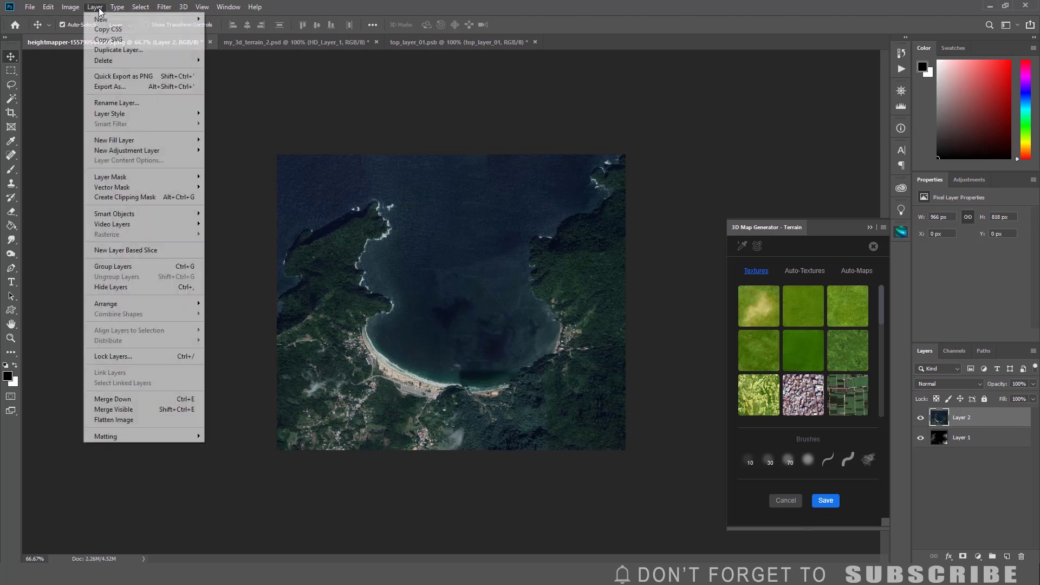
{"action": "left_click", "coordinate": [104, 50]}
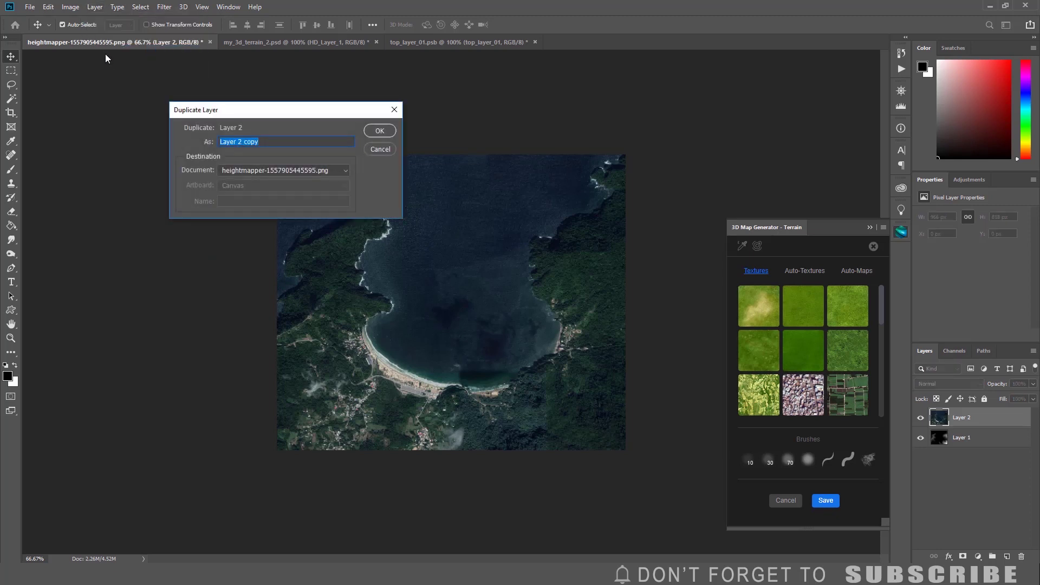
{"action": "left_click", "coordinate": [258, 171]}
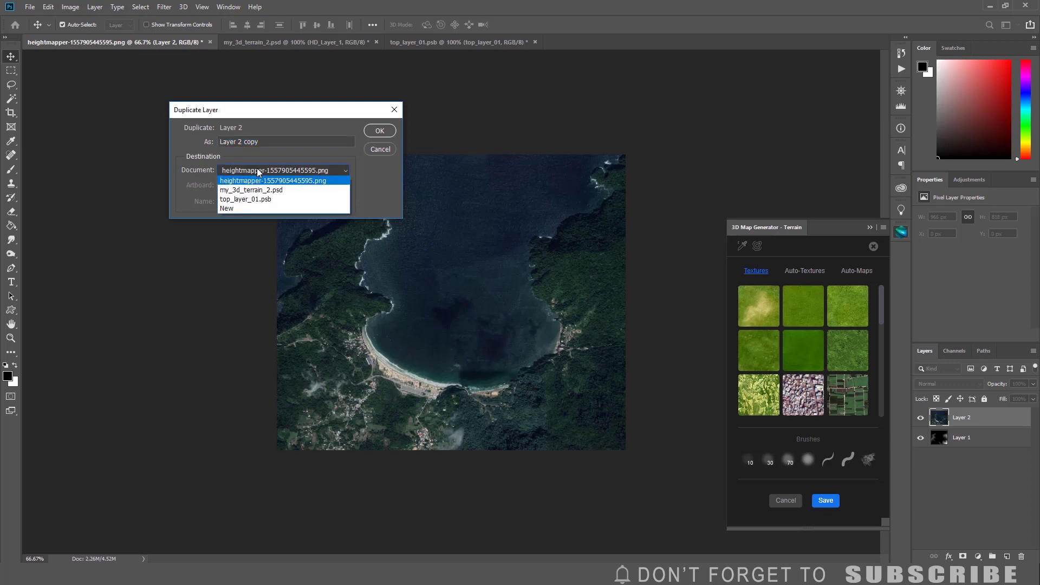
{"action": "left_click", "coordinate": [251, 199]}
{"action": "left_click", "coordinate": [377, 132]}
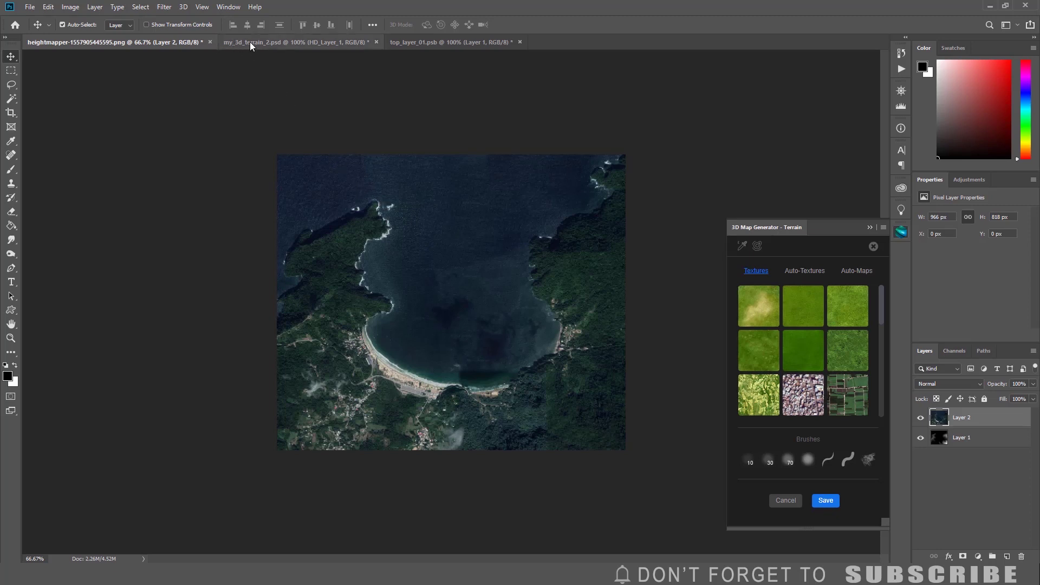
Close the heightmap without saving and drape the Maracas Bay satellite imagery over the terrain.
{"action": "left_click", "coordinate": [210, 42]}
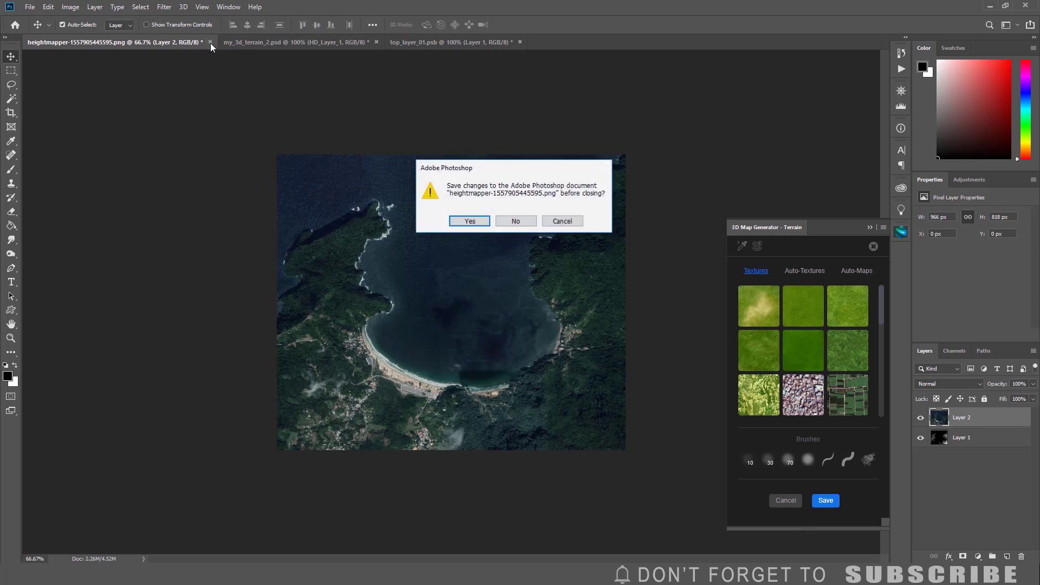
{"action": "left_click", "coordinate": [515, 221]}
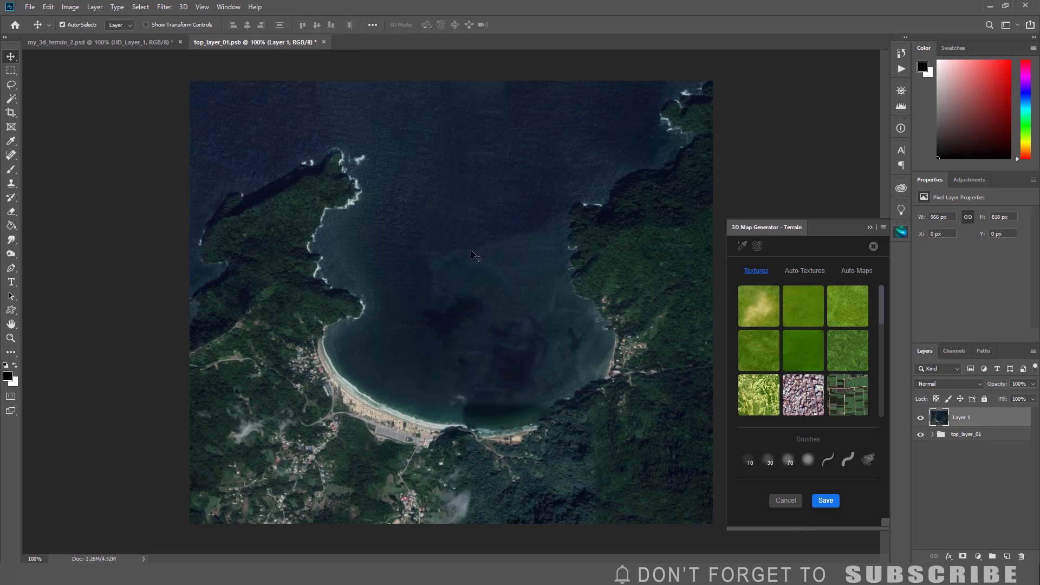
{"action": "left_click", "coordinate": [825, 501]}
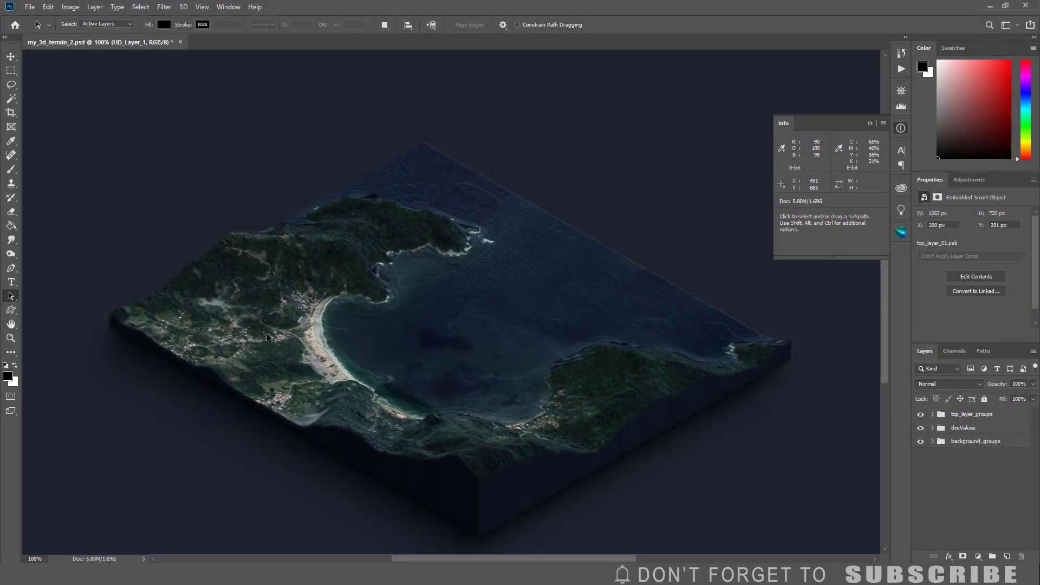
{"action": "left_click", "coordinate": [902, 233]}
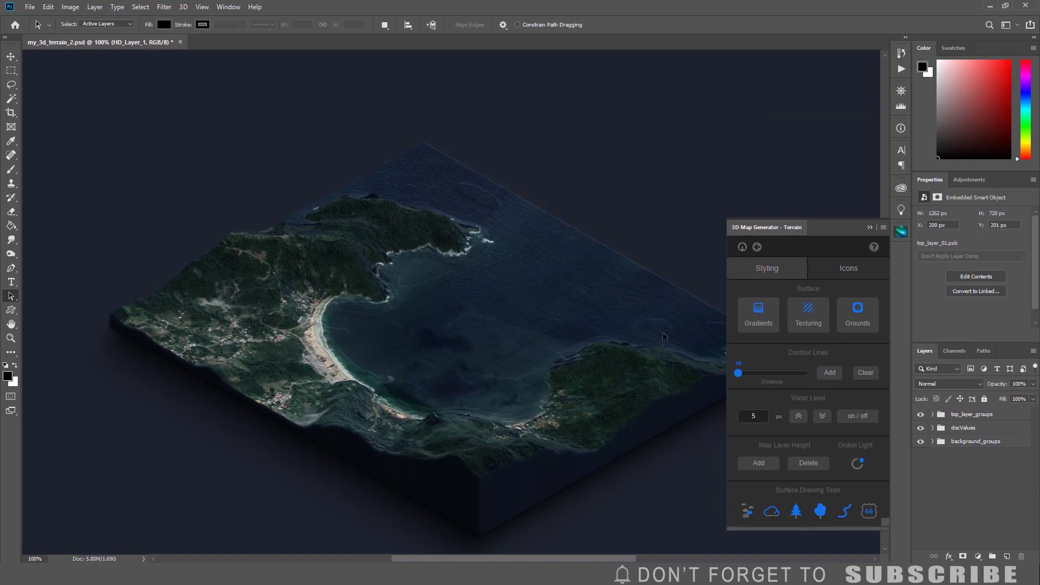
Reopen the terrain surface texture and add a Curves adjustment to the satellite image.
{"action": "left_click", "coordinate": [809, 314]}
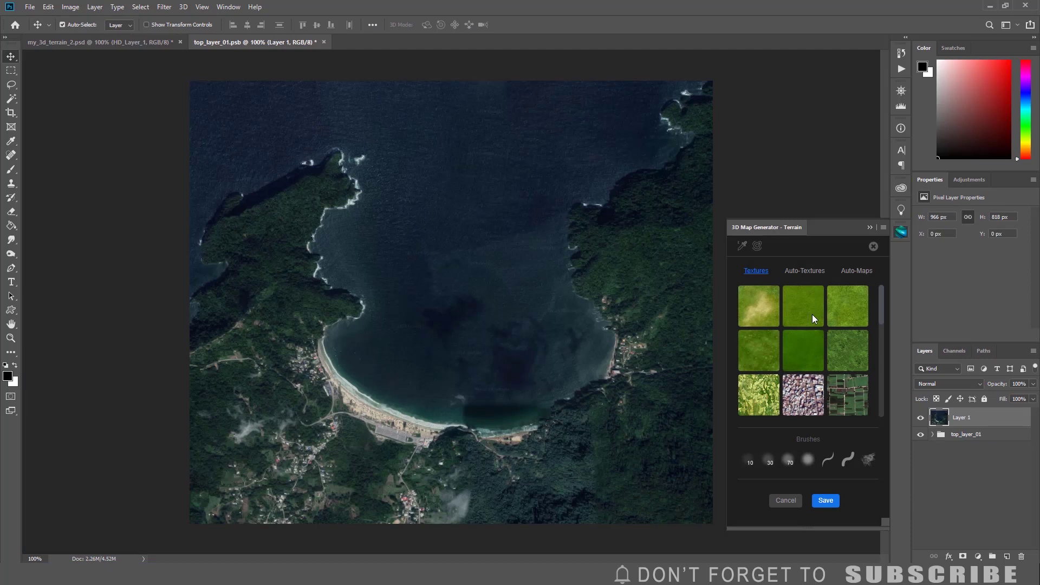
{"action": "left_click", "coordinate": [979, 557]}
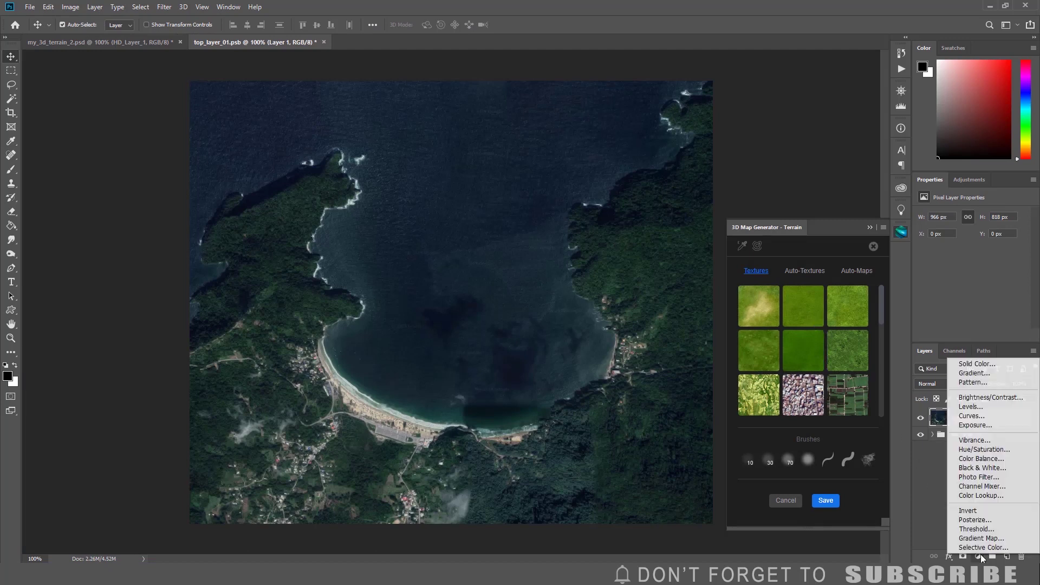
{"action": "left_click", "coordinate": [986, 416]}
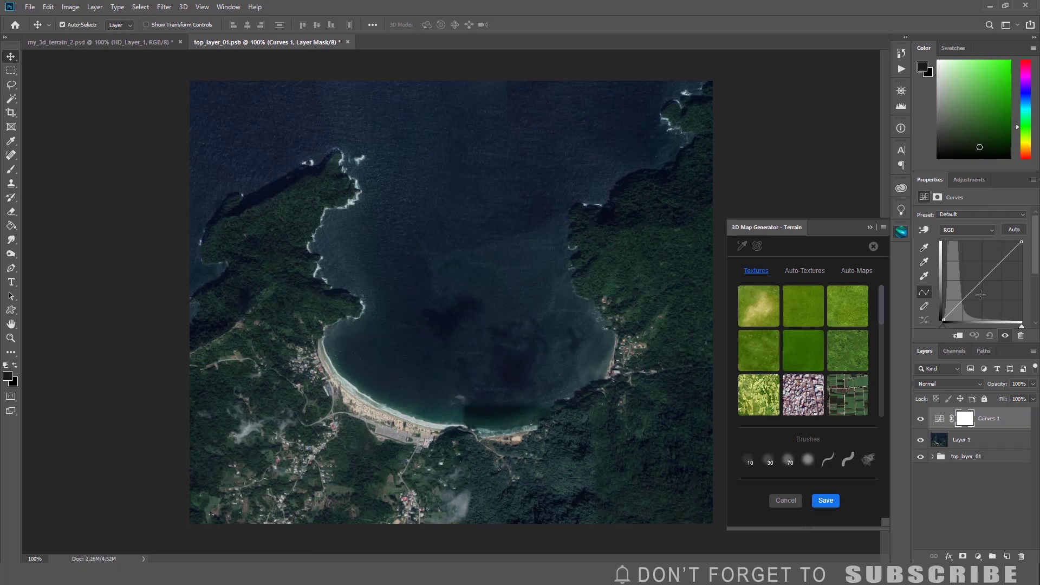
{"action": "left_click_drag", "start_coordinate": [1000, 265], "coordinate": [972, 280]}
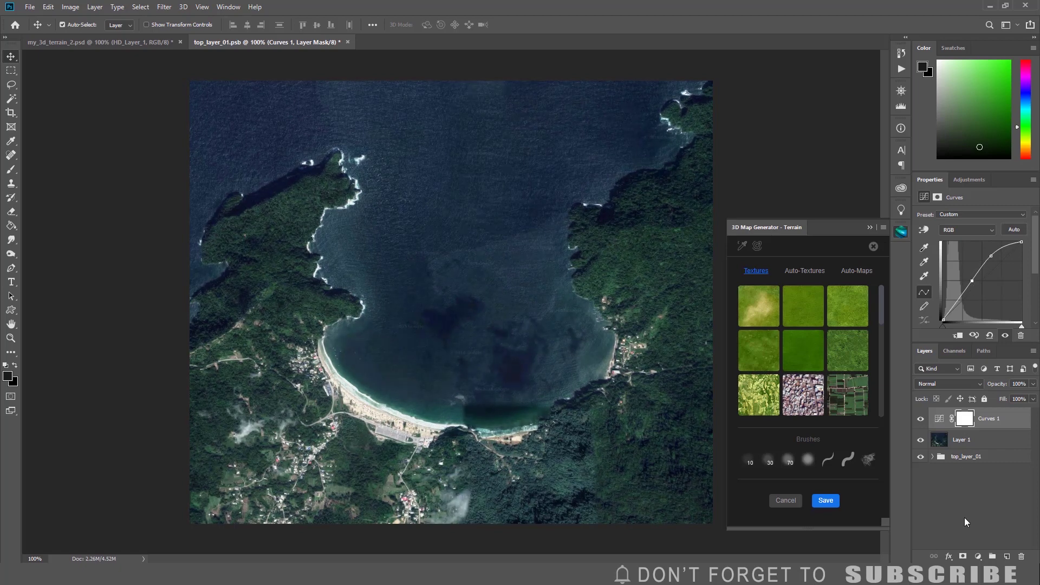
Add a Hue/Saturation adjustment with Hue -17 and Lightness -23.
{"action": "left_click", "coordinate": [978, 557]}
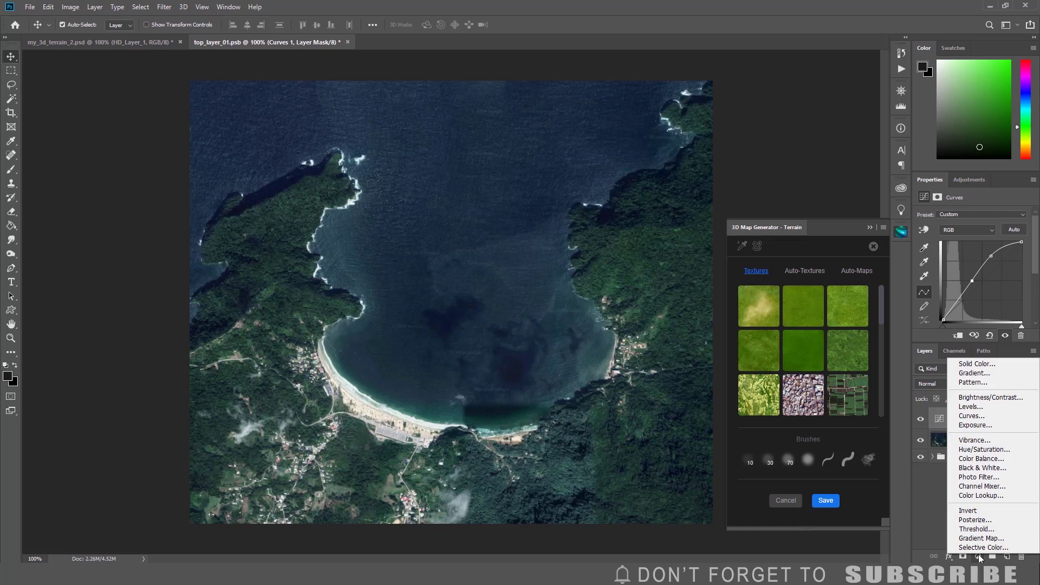
{"action": "left_click", "coordinate": [979, 450]}
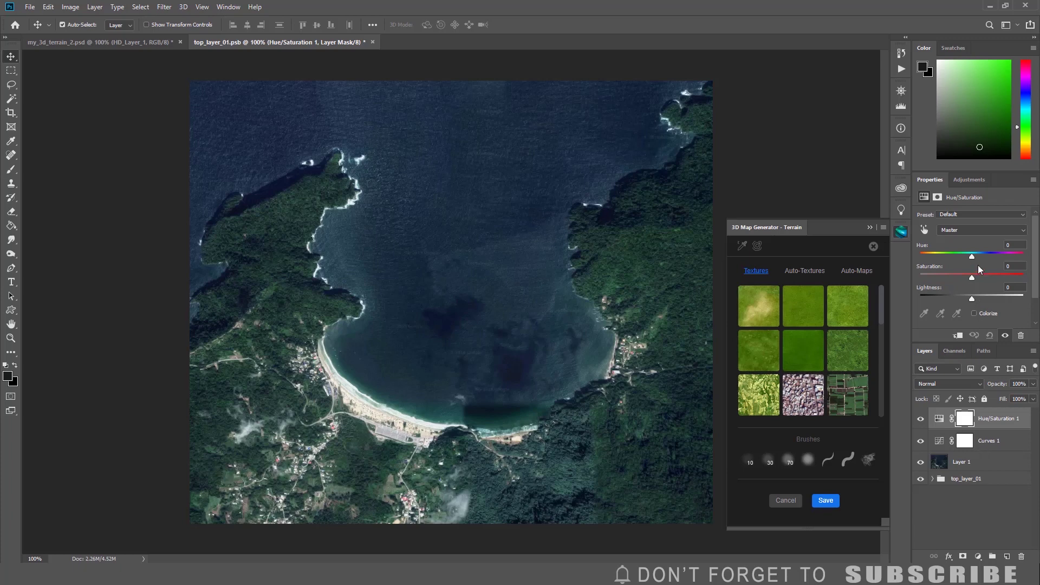
{"action": "left_click_drag", "start_coordinate": [971, 256], "coordinate": [970, 255]}
{"action": "left_click_drag", "start_coordinate": [972, 297], "coordinate": [959, 298]}
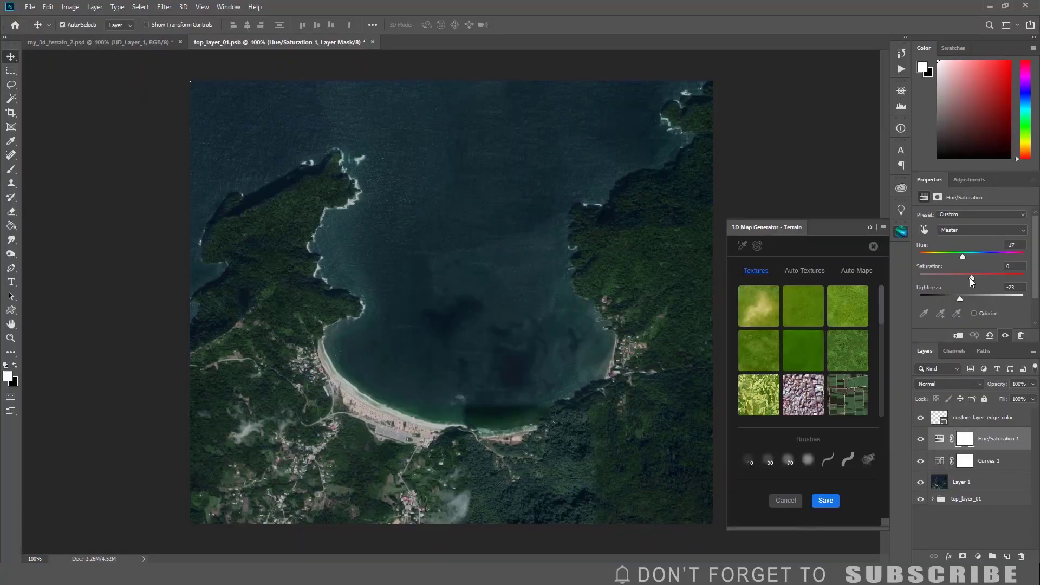
Save the adjusted texture to the terrain and set the edge colour to dark green 0d2101.
{"action": "left_click", "coordinate": [738, 241]}
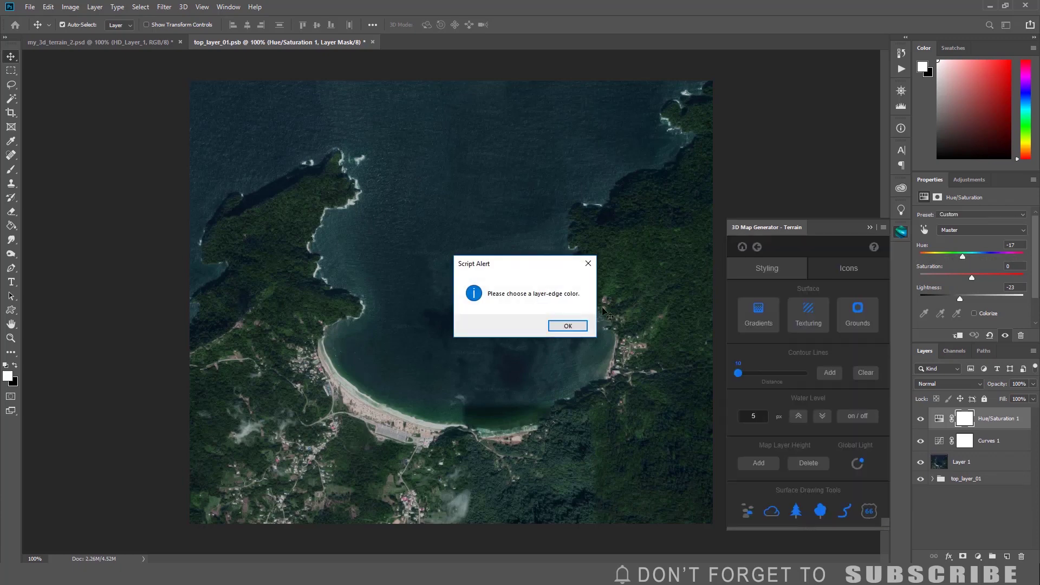
{"action": "left_click", "coordinate": [576, 325]}
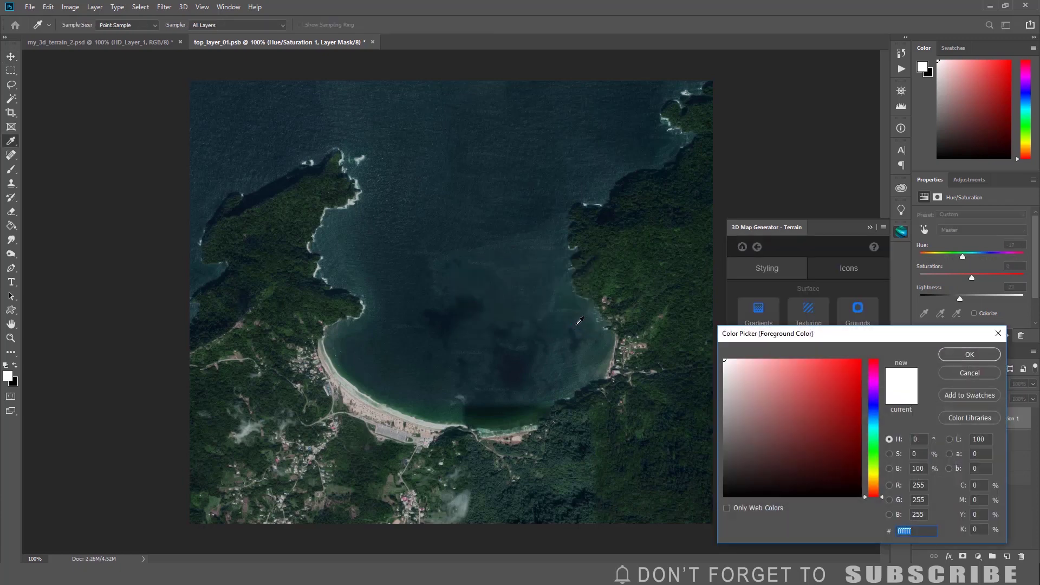
{"action": "left_click", "coordinate": [872, 463]}
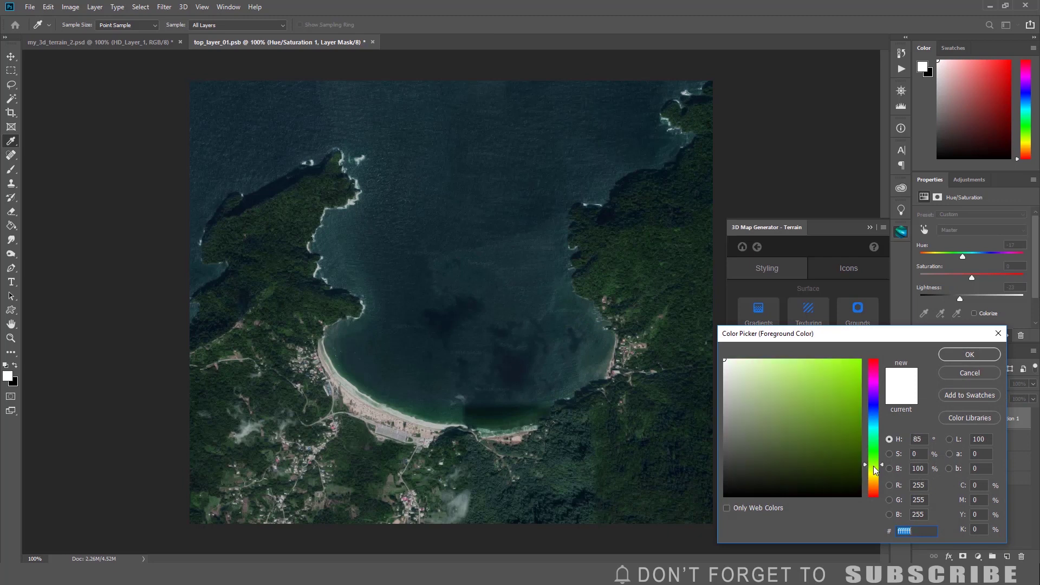
{"action": "left_click_drag", "start_coordinate": [874, 467], "coordinate": [855, 479]}
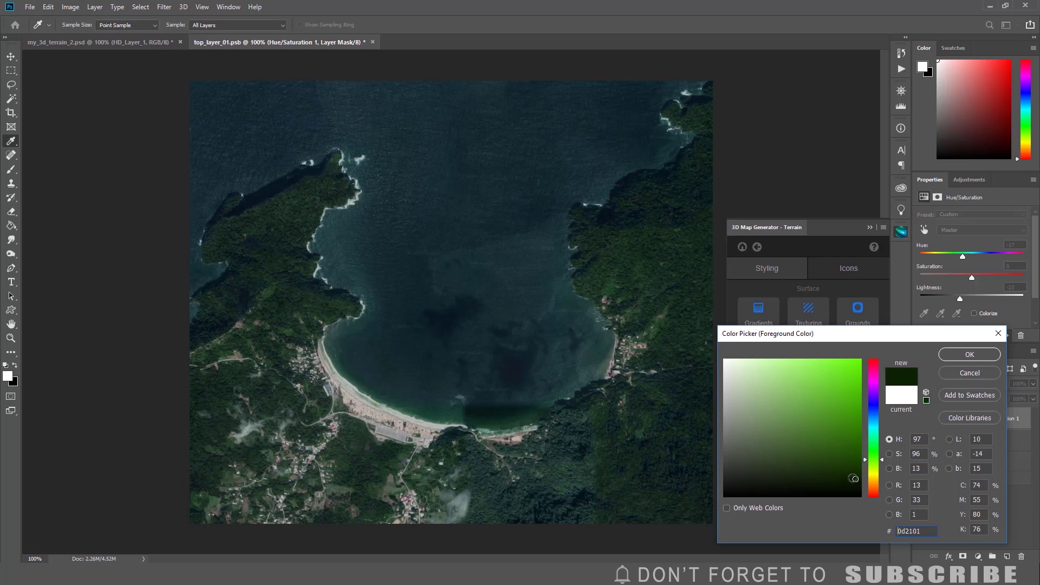
{"action": "left_click", "coordinate": [957, 352]}
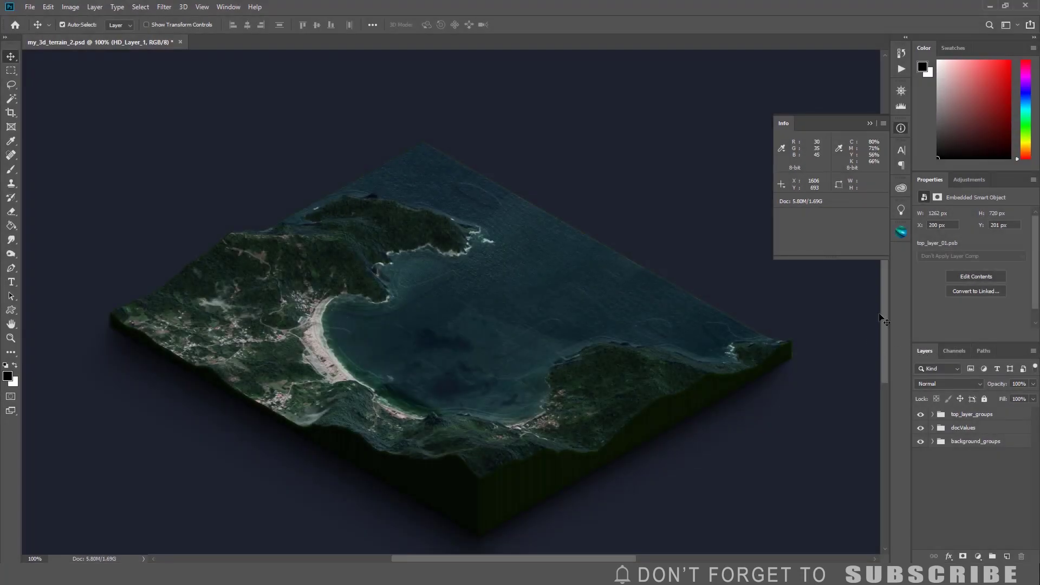
Start a new terrain texture layer with the grey swatch and zoom in on the beach roads.
{"action": "left_click", "coordinate": [902, 233]}
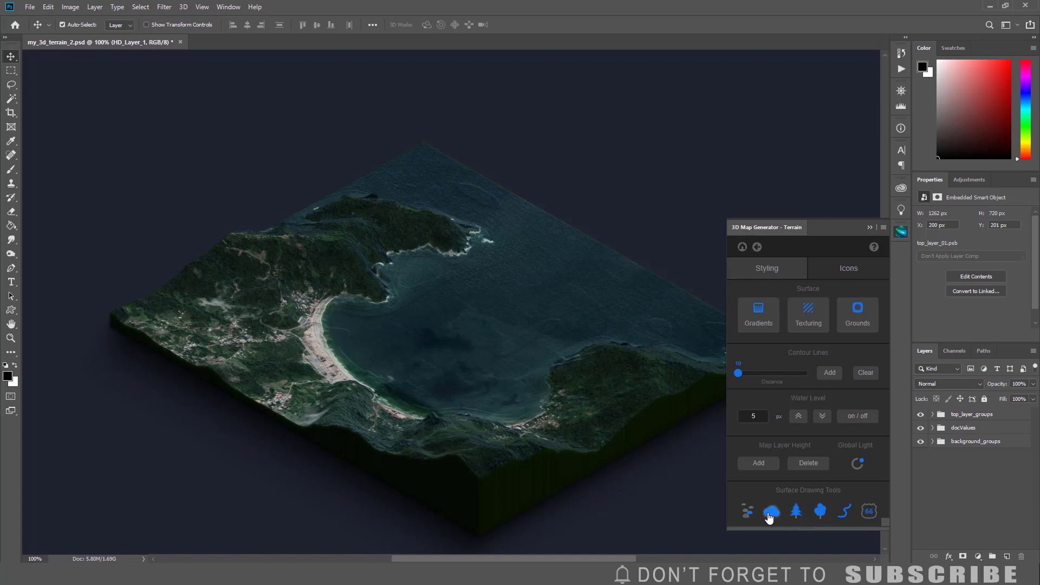
{"action": "left_click", "coordinate": [815, 317]}
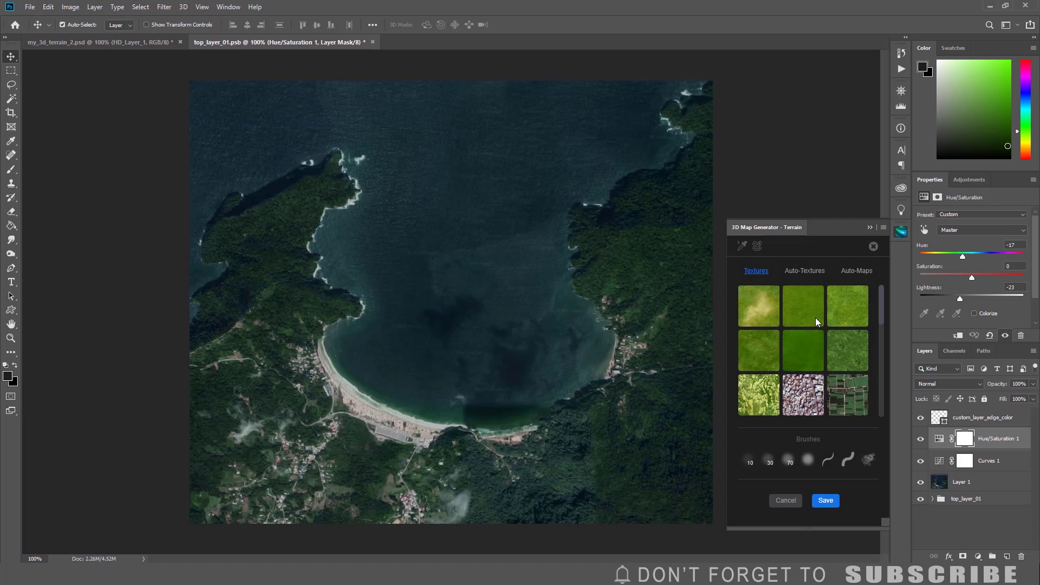
{"action": "left_click_drag", "start_coordinate": [879, 301], "coordinate": [883, 345]}
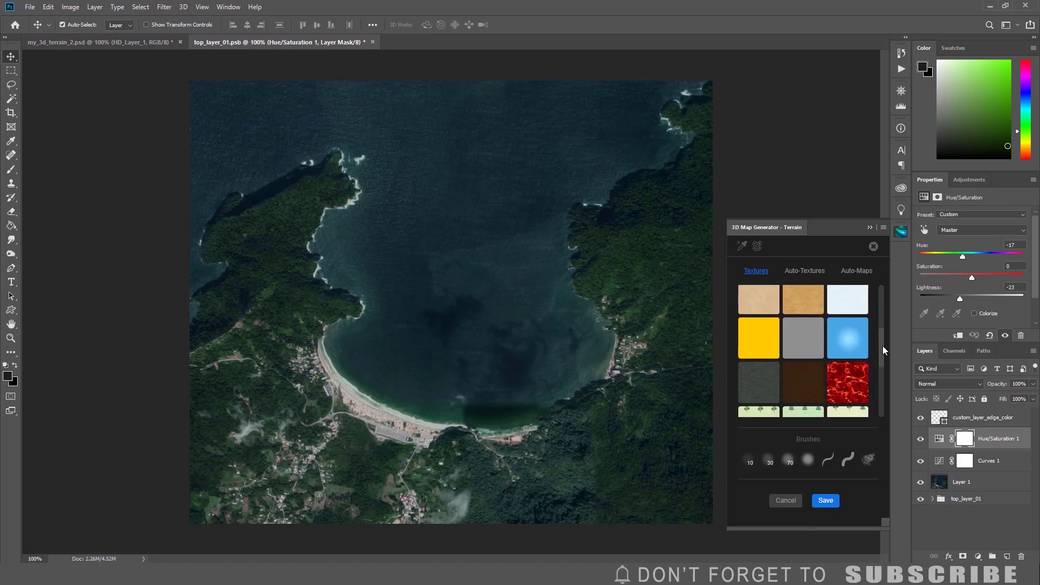
{"action": "left_click", "coordinate": [805, 339]}
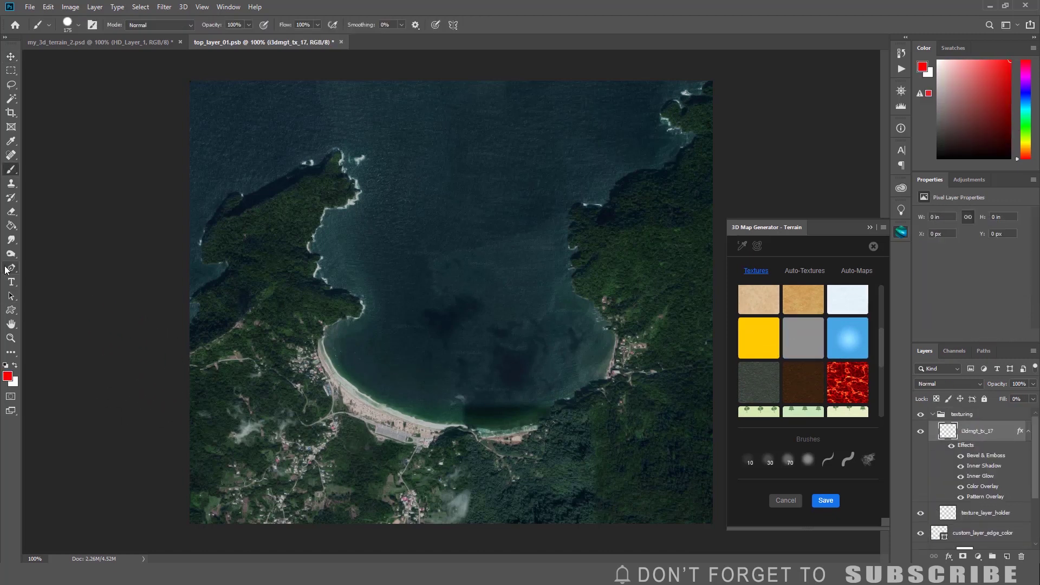
{"action": "left_click", "coordinate": [10, 337]}
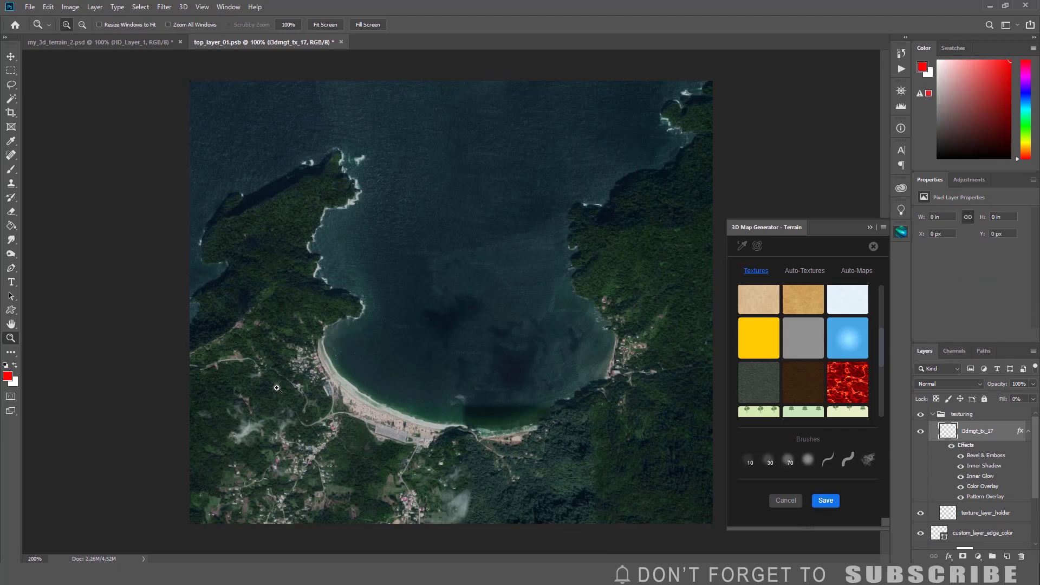
{"action": "left_click", "coordinate": [311, 396]}
{"action": "scroll", "coordinate": [315, 397], "scroll_direction": "down", "scroll_amount": 2}
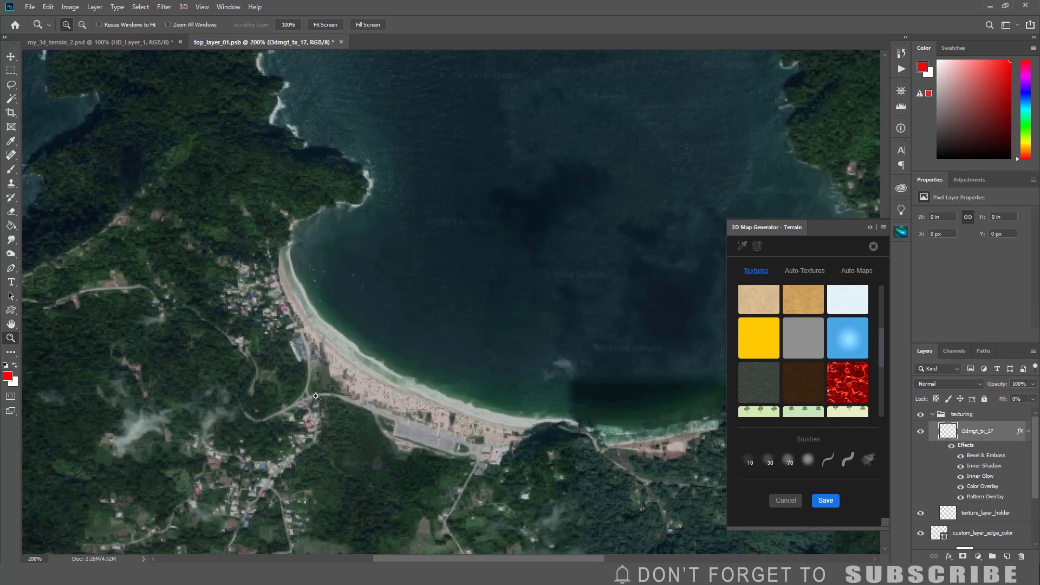
Shrink the brush to size 4 and paint light grey strokes along the roads around the bay.
{"action": "left_click", "coordinate": [10, 170]}
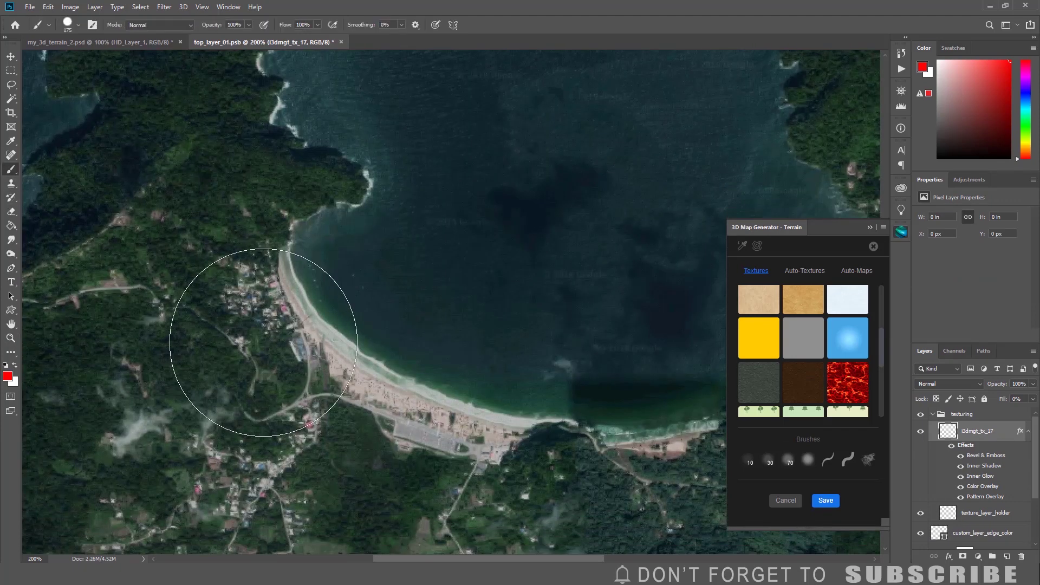
{"action": "key", "text": "bracketleft"}
{"action": "key", "text": "bracketleft"}
{"action": "key", "text": "bracketleft"}
{"action": "key", "text": "bracketleft"}
{"action": "key", "text": "bracketleft"}
{"action": "key", "text": "bracketleft"}
{"action": "key", "text": "bracketleft"}
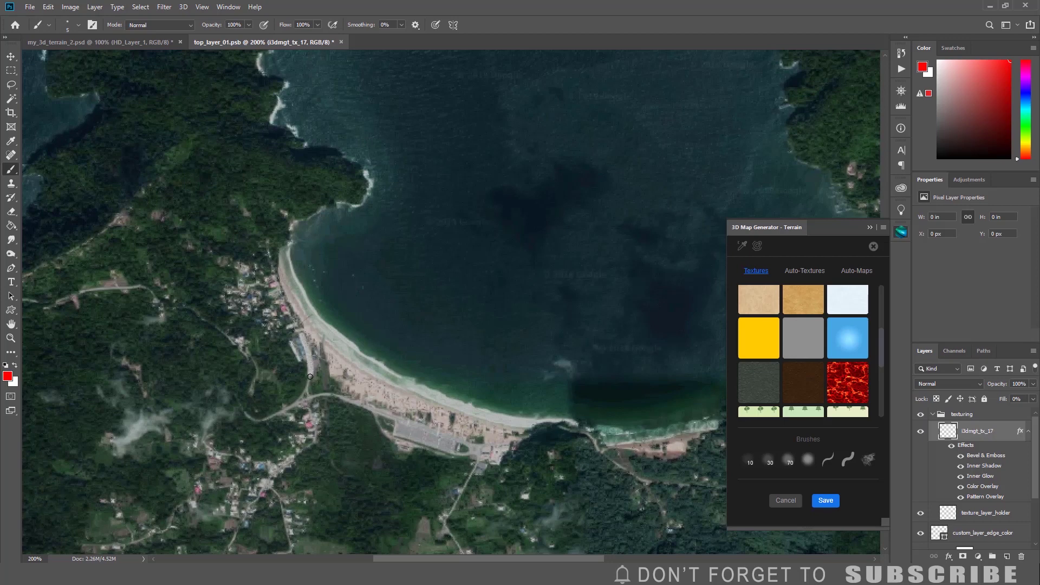
{"action": "key", "text": "bracketleft"}
{"action": "mouse_move", "coordinate": [301, 332]}
{"action": "left_mouse_down"}
{"action": "mouse_move", "coordinate": [249, 417]}
{"action": "mouse_move", "coordinate": [217, 325]}
{"action": "mouse_move", "coordinate": [29, 284]}
{"action": "left_mouse_up"}
{"action": "scroll", "coordinate": [301, 271], "scroll_direction": "down", "scroll_amount": 1}
{"action": "mouse_move", "coordinate": [301, 271]}
{"action": "left_mouse_down"}
{"action": "mouse_move", "coordinate": [342, 268]}
{"action": "mouse_move", "coordinate": [390, 303]}
{"action": "left_mouse_up"}
{"action": "scroll", "coordinate": [390, 303], "scroll_direction": "down", "scroll_amount": 1}
{"action": "mouse_move", "coordinate": [476, 276]}
{"action": "left_mouse_down"}
{"action": "mouse_move", "coordinate": [450, 328]}
{"action": "mouse_move", "coordinate": [470, 281]}
{"action": "mouse_move", "coordinate": [452, 331]}
{"action": "mouse_move", "coordinate": [481, 432]}
{"action": "left_mouse_up"}
{"action": "scroll", "coordinate": [480, 432], "scroll_direction": "right", "scroll_amount": 4}
{"action": "mouse_move", "coordinate": [374, 252]}
{"action": "left_mouse_down"}
{"action": "mouse_move", "coordinate": [426, 292]}
{"action": "mouse_move", "coordinate": [479, 306]}
{"action": "left_mouse_up"}
{"action": "scroll", "coordinate": [398, 542], "scroll_direction": "left", "scroll_amount": 6}
{"action": "left_click_drag", "start_coordinate": [267, 360], "coordinate": [306, 330]}
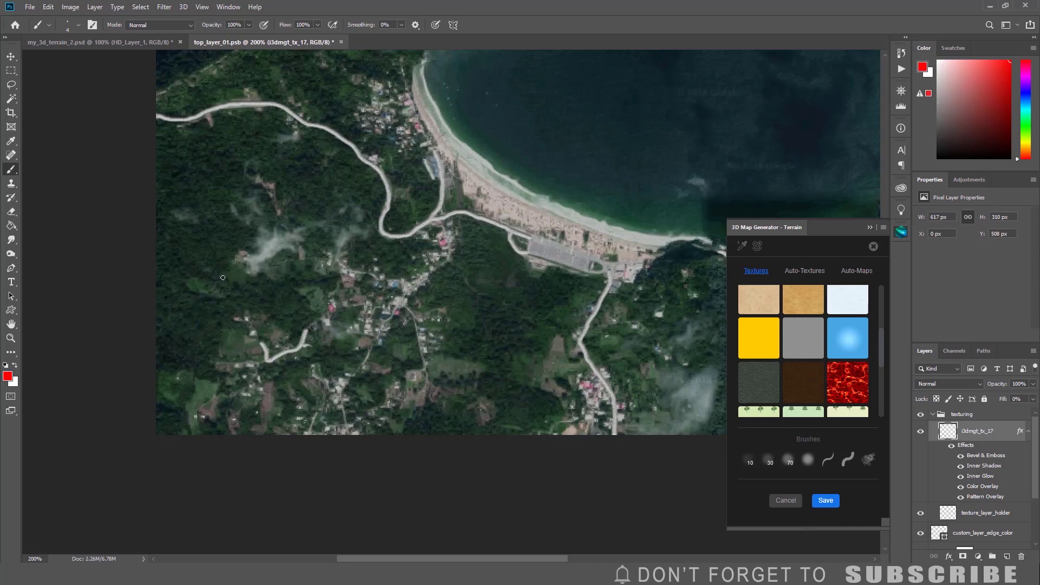
{"action": "mouse_move", "coordinate": [337, 262]}
{"action": "left_mouse_down"}
{"action": "mouse_move", "coordinate": [379, 280]}
{"action": "mouse_move", "coordinate": [428, 389]}
{"action": "left_mouse_up"}
{"action": "left_click_drag", "start_coordinate": [363, 371], "coordinate": [386, 322]}
{"action": "scroll", "coordinate": [551, 336], "scroll_direction": "down", "scroll_amount": 3}
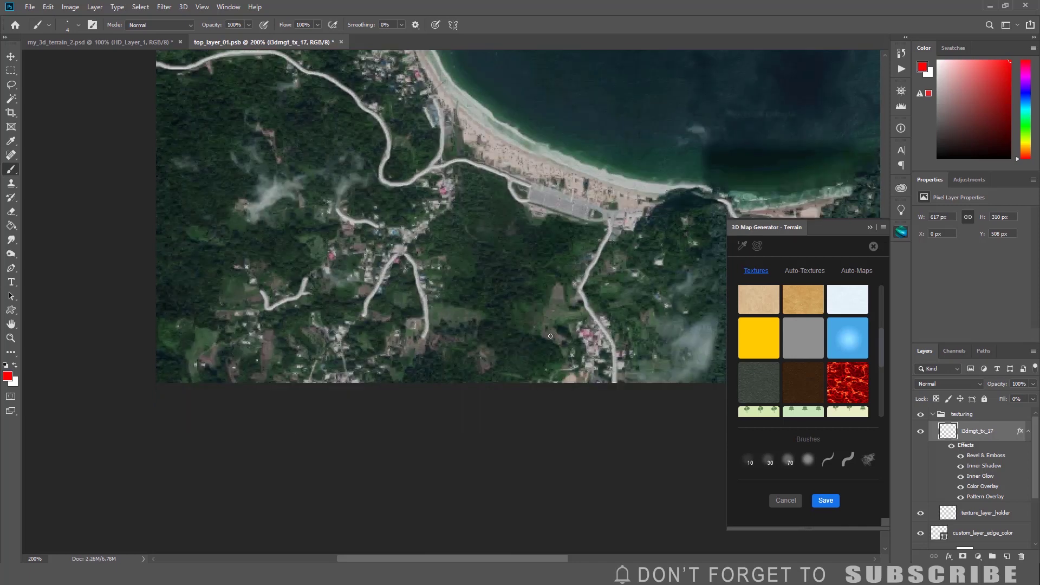
Apply the painted roads to the terrain and switch the scene to the light grey gradient background.
{"action": "left_click", "coordinate": [825, 499]}
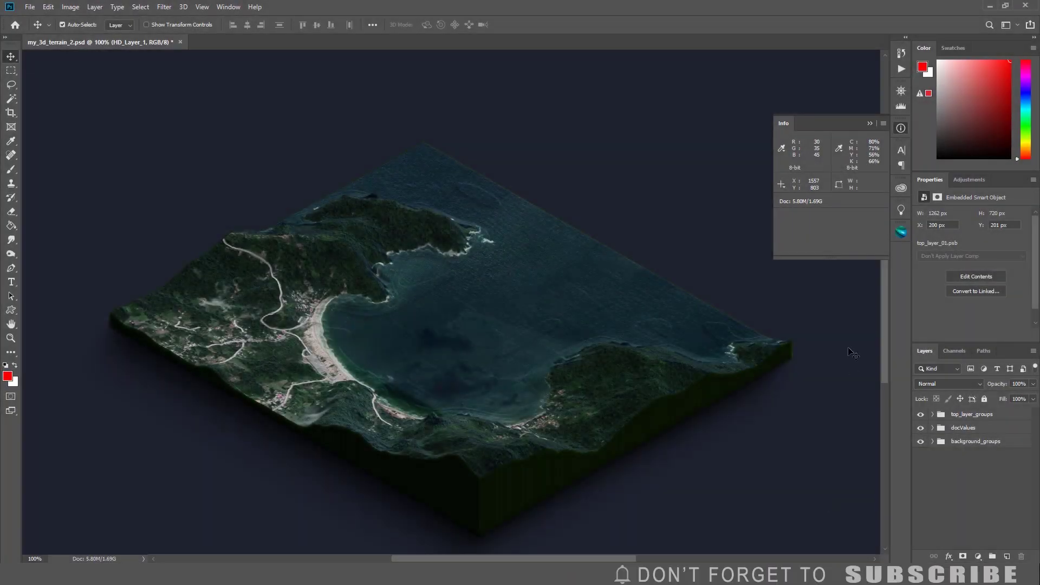
{"action": "left_click", "coordinate": [900, 232]}
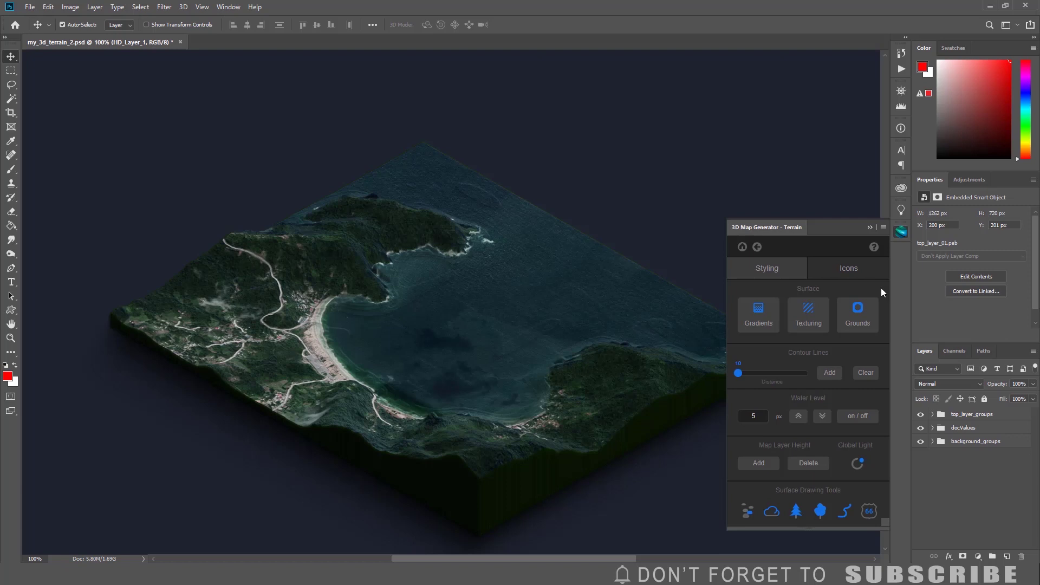
{"action": "left_click", "coordinate": [858, 323]}
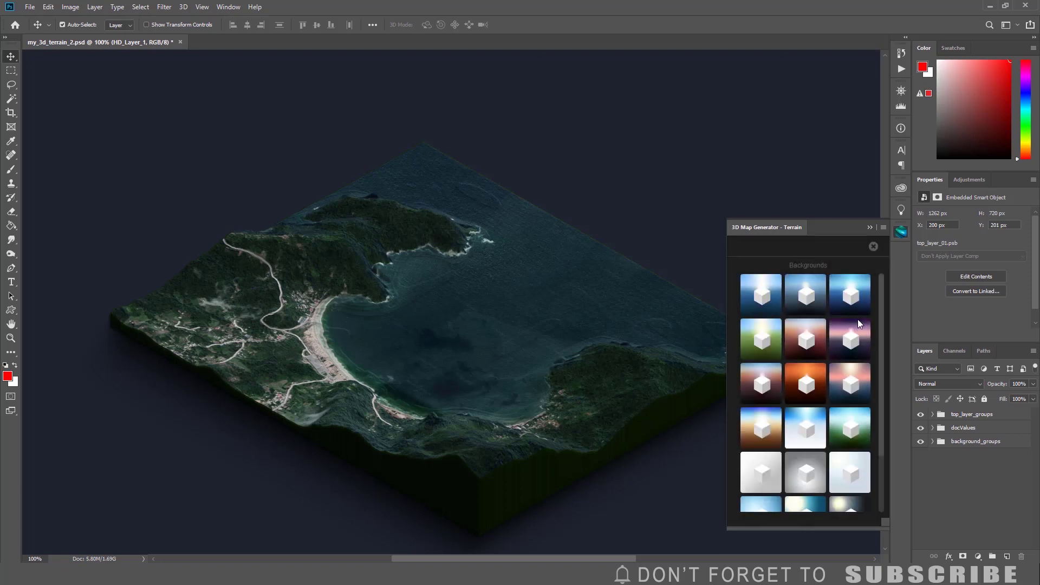
{"action": "left_click_drag", "start_coordinate": [881, 295], "coordinate": [887, 378]}
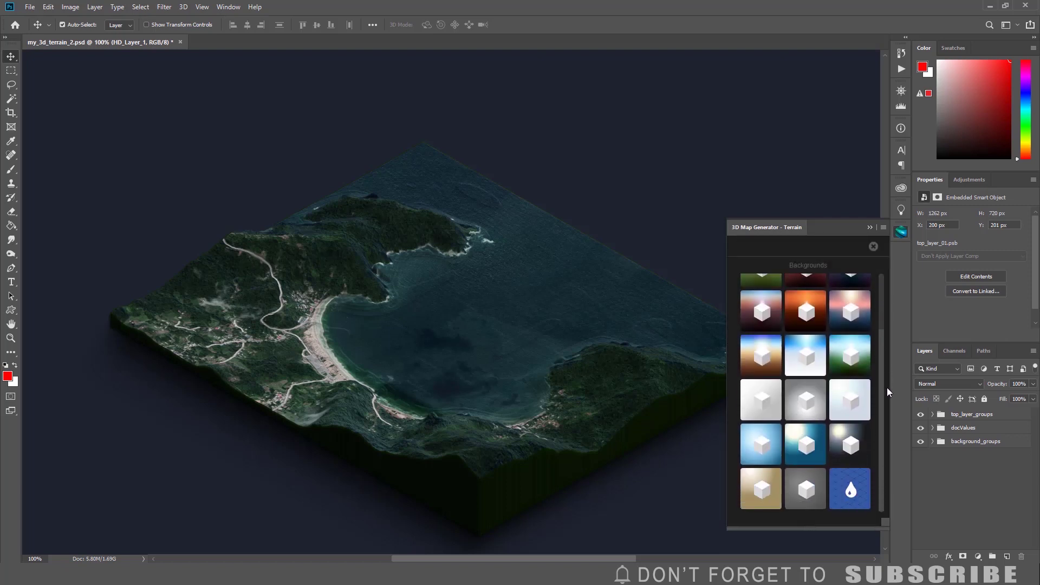
{"action": "left_click", "coordinate": [800, 487]}
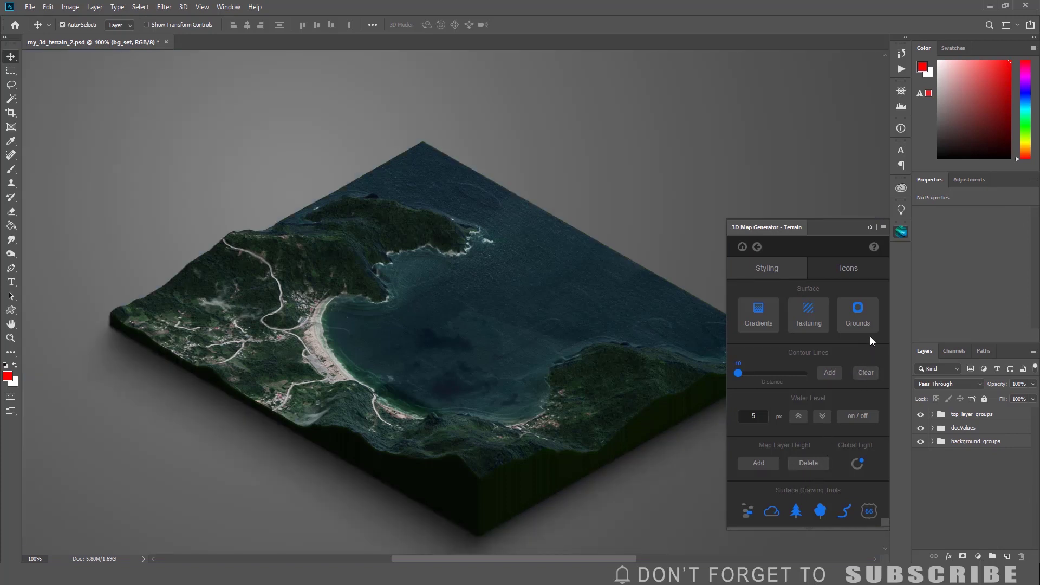
Place the airplane_back_left icon and nudge it slightly down and right over the bay.
{"action": "left_click", "coordinate": [843, 273]}
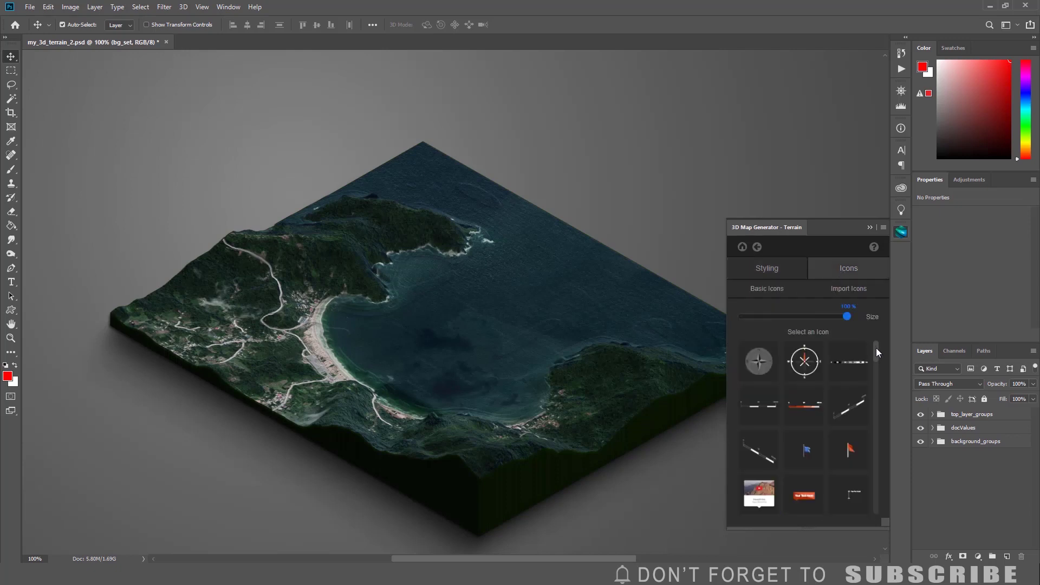
{"action": "left_click_drag", "start_coordinate": [876, 348], "coordinate": [881, 493]}
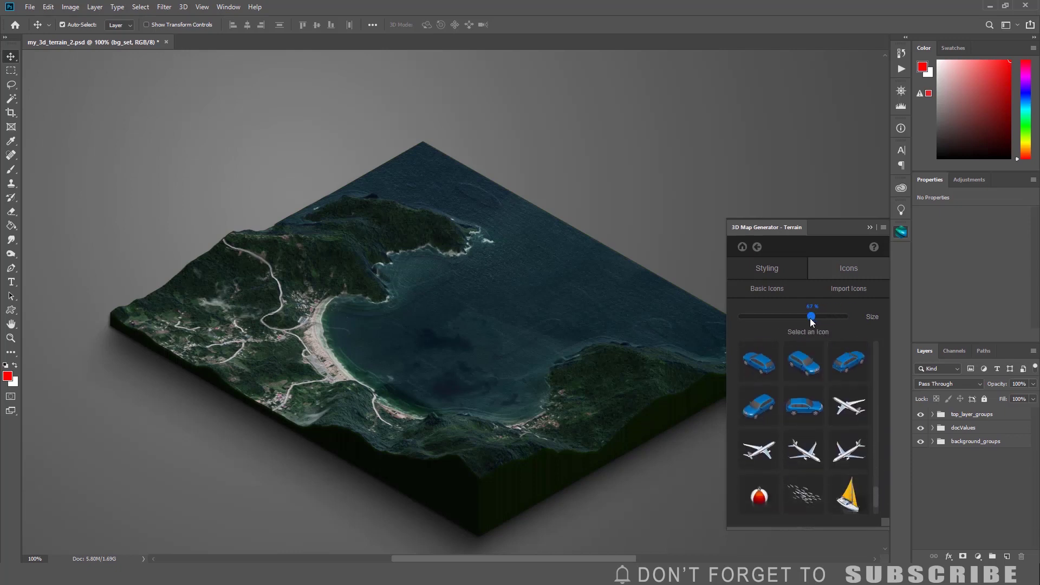
{"action": "left_click", "coordinate": [847, 409]}
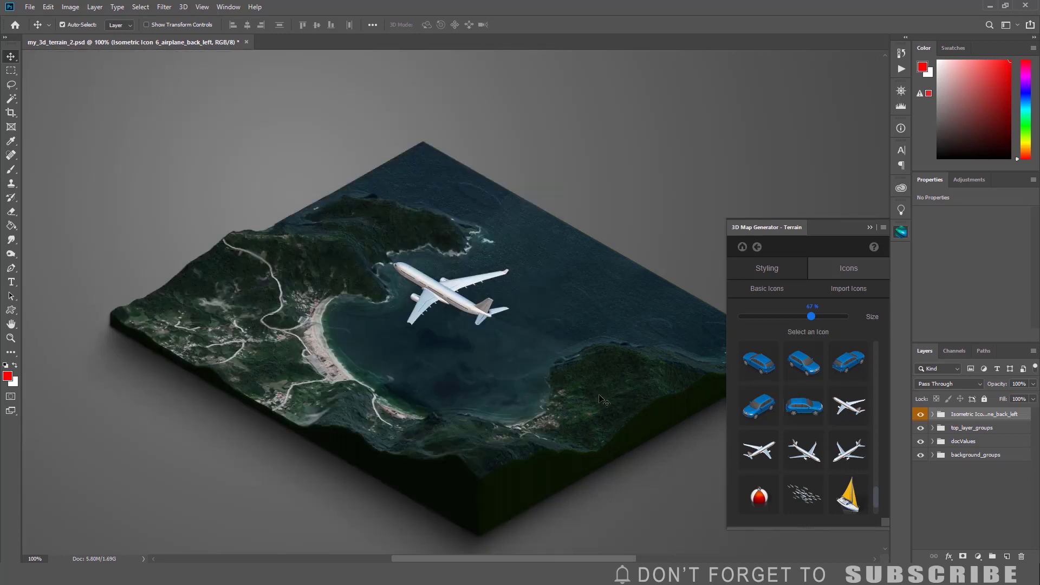
{"action": "left_click", "coordinate": [432, 288]}
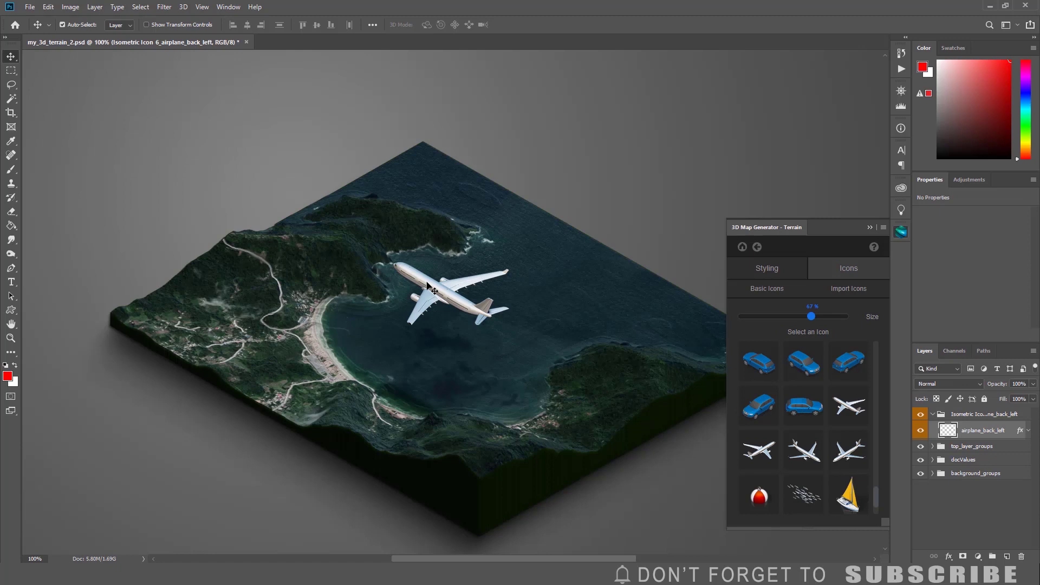
{"action": "left_click_drag", "start_coordinate": [431, 289], "coordinate": [442, 295]}
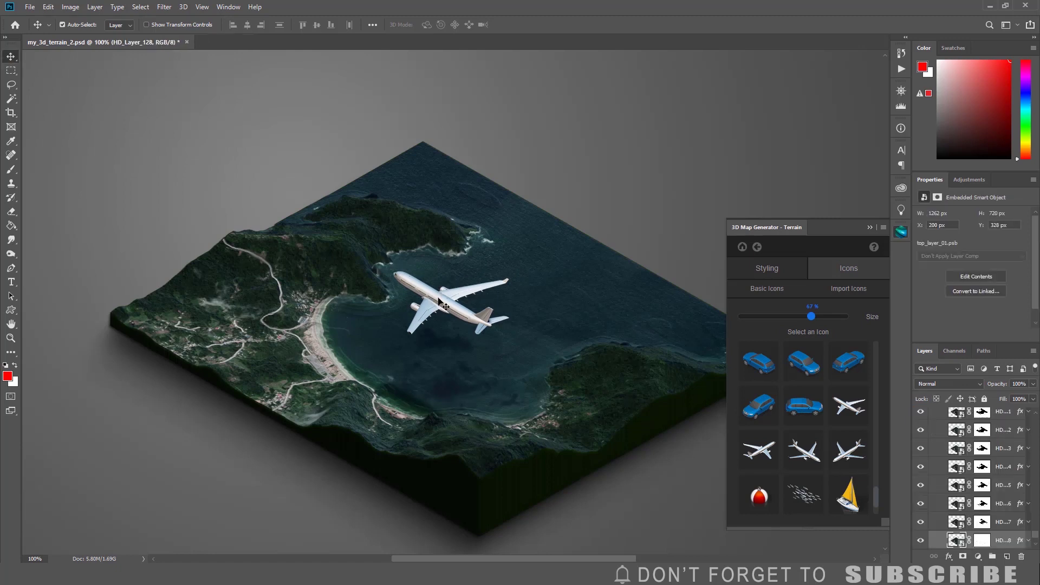